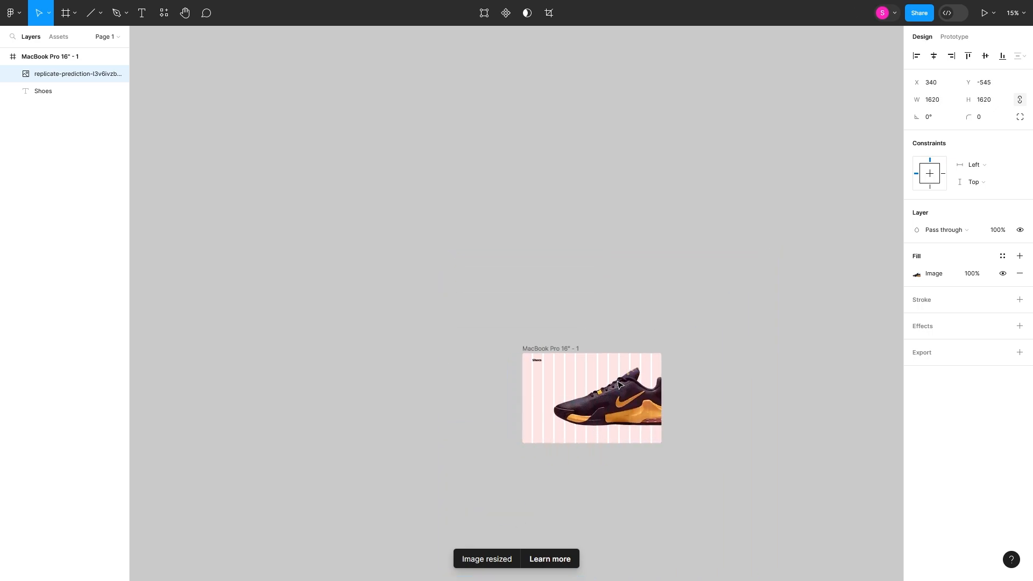
- Scale the shoe image down to about 451 × 451 so it fits inside the frame
{"action": "scroll", "coordinate": [613, 435], "scroll_direction": "up", "scroll_amount": 10}
{"action": "left_click_drag", "start_coordinate": [501, 422], "coordinate": [667, 322]}
{"action": "scroll", "coordinate": [667, 322], "scroll_direction": "up", "scroll_amount": 1}
{"action": "scroll", "coordinate": [668, 321], "scroll_direction": "up", "scroll_amount": 2}
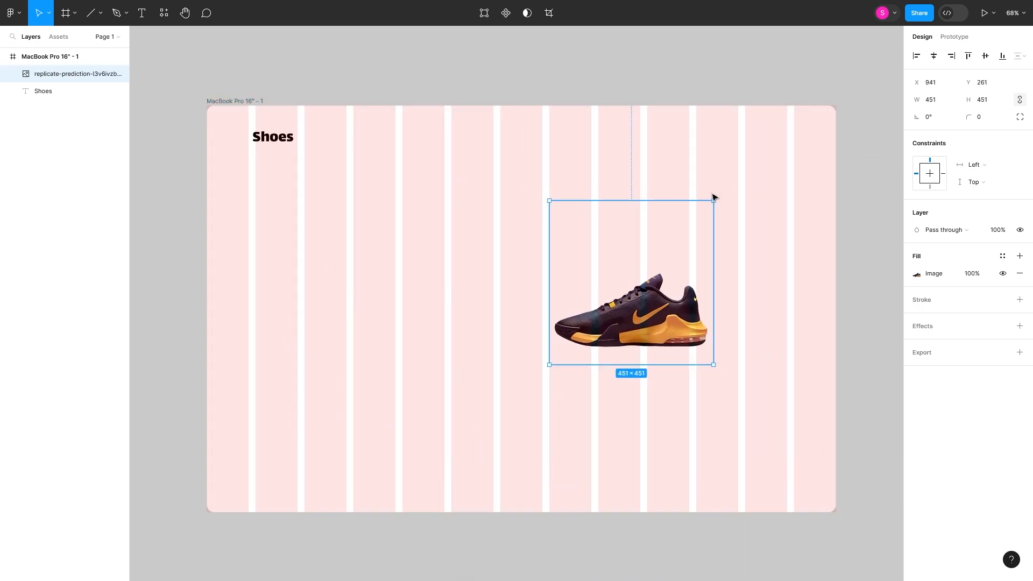
- Rotate the shoe image slightly clockwise, enlarge it and place it in the right half of the frame
{"action": "left_click_drag", "start_coordinate": [718, 194], "coordinate": [738, 208]}
{"action": "left_click_drag", "start_coordinate": [698, 379], "coordinate": [828, 571]}
{"action": "left_click_drag", "start_coordinate": [765, 470], "coordinate": [719, 335]}
- Recolour the leading letters of the "Shoes" logo with orange tones sampled from the shoe image
{"action": "double_click", "coordinate": [288, 140]}
{"action": "left_click", "coordinate": [917, 386]}
{"action": "left_click", "coordinate": [790, 453]}
{"action": "left_click", "coordinate": [697, 349]}
{"action": "left_click_drag", "start_coordinate": [279, 139], "coordinate": [248, 141]}
{"action": "left_click", "coordinate": [790, 453]}
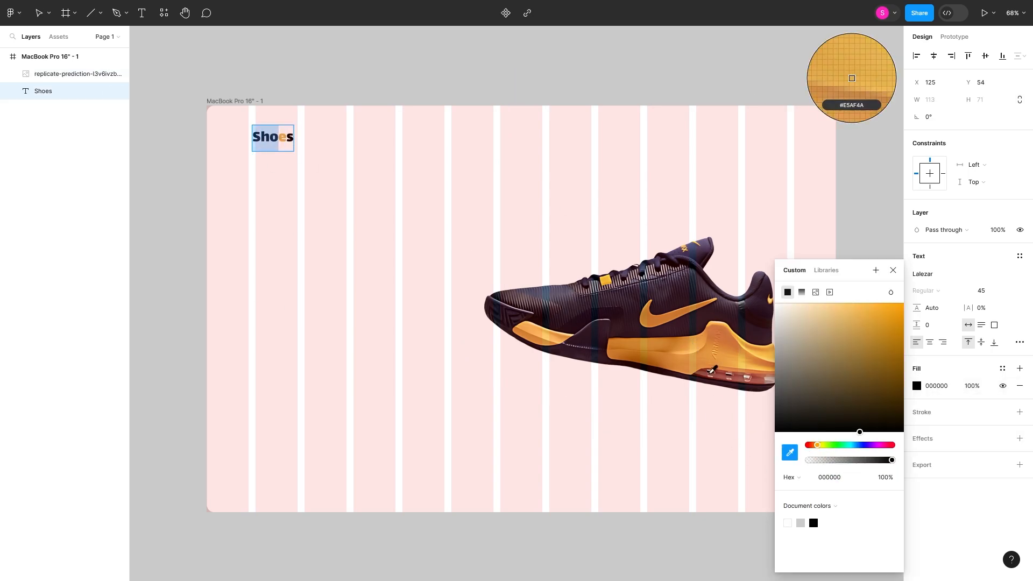
{"action": "left_click", "coordinate": [852, 78]}
{"action": "left_click", "coordinate": [894, 270]}
- Nudge the shoe image up and right, and align the "Shoes" logo with the start of a grid column
{"action": "left_click_drag", "start_coordinate": [671, 345], "coordinate": [682, 336]}
{"action": "left_click_drag", "start_coordinate": [285, 144], "coordinate": [281, 144]}
{"action": "left_click_drag", "start_coordinate": [705, 358], "coordinate": [705, 358]}
{"action": "left_click", "coordinate": [431, 183]}
- Add a "Home" text label at the top of the frame, beside the logo
{"action": "left_click", "coordinate": [144, 15]}
{"action": "left_click", "coordinate": [443, 128]}
{"action": "type", "text": "फदसा"}
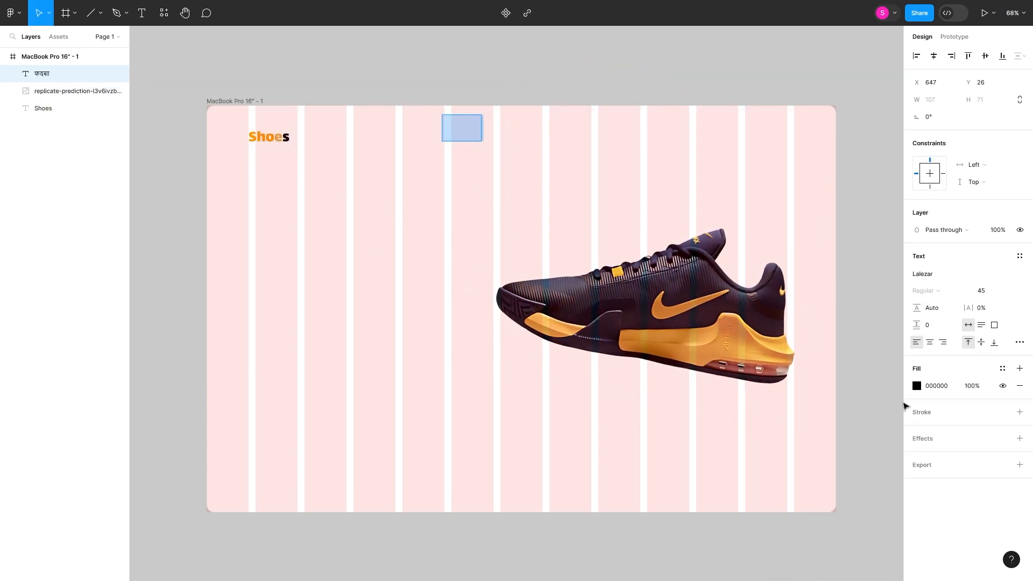
{"action": "double_click", "coordinate": [506, 129]}
- Duplicate the "Home" label across the header and retitle a copy "Shope"
{"action": "left_click_drag", "start_coordinate": [455, 129], "coordinate": [660, 127]}
{"action": "scroll", "coordinate": [516, 269], "scroll_direction": "left", "scroll_amount": 2}
{"action": "double_click", "coordinate": [616, 127]}
{"action": "type", "text": "Sh"}
{"action": "left_click_drag", "start_coordinate": [635, 130], "coordinate": [587, 131]}
{"action": "left_click_drag", "start_coordinate": [667, 128], "coordinate": [637, 132]}
- Complete the header with further duplicated labels reading "About", "Cart", "Login" and "Register"
{"action": "left_click_drag", "start_coordinate": [639, 131], "coordinate": [838, 131]}
{"action": "double_click", "coordinate": [695, 131]}
{"action": "type", "text": "Cart"}
{"action": "left_click", "coordinate": [667, 169]}
{"action": "key", "text": "Escape"}
{"action": "double_click", "coordinate": [838, 131]}
{"action": "type", "text": "Re"}
- Lock the shoe image layer so it stays out of label selections
{"action": "left_click", "coordinate": [470, 149]}
{"action": "left_click_drag", "start_coordinate": [478, 147], "coordinate": [719, 119]}
{"action": "left_click", "coordinate": [736, 317]}
{"action": "key", "text": "ctrl+shift+l"}
- Space the Home, Shope, About and Cart labels evenly in the horizontal direction
{"action": "left_click", "coordinate": [462, 208]}
{"action": "left_click_drag", "start_coordinate": [446, 145], "coordinate": [729, 117]}
{"action": "left_click", "coordinate": [1021, 56]}
{"action": "left_click", "coordinate": [958, 101]}
- Set the four navigation labels to Lato, size 25, and reposition them in line with the logo
{"action": "left_click", "coordinate": [923, 317]}
{"action": "type", "text": "Lato"}
{"action": "key", "text": "Return"}
{"action": "left_click", "coordinate": [985, 320]}
{"action": "type", "text": "25"}
{"action": "key", "text": "Return"}
{"action": "left_click_drag", "start_coordinate": [613, 126], "coordinate": [594, 141]}
- Set the Login and Register labels to Lato, size 30
{"action": "left_click", "coordinate": [839, 134]}
{"action": "left_click", "coordinate": [774, 140], "text": "shift"}
{"action": "left_click", "coordinate": [927, 320]}
{"action": "scroll", "coordinate": [846, 530], "scroll_direction": "up", "scroll_amount": 20}
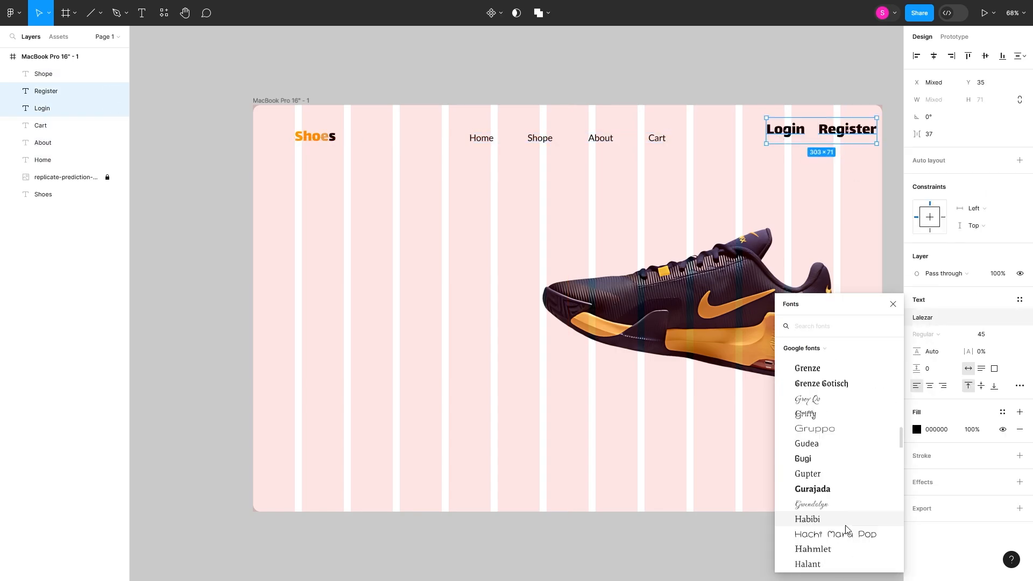
{"action": "type", "text": "Lato"}
{"action": "key", "text": "Return"}
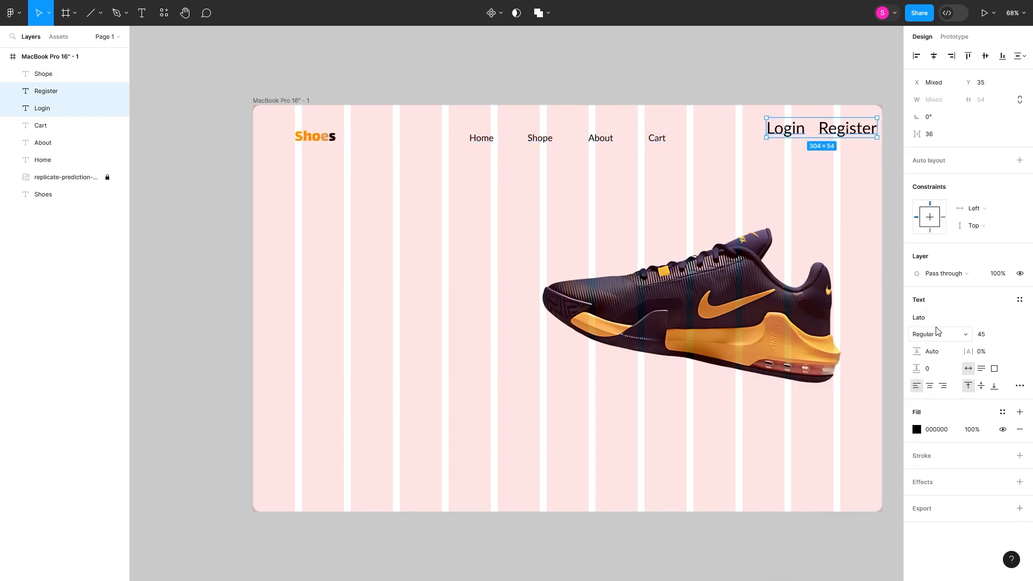
{"action": "type", "text": "30"}
{"action": "key", "text": "Return"}
- Move the Login and Register labels level with the navigation labels, with Register ending at the last grid column
{"action": "left_click", "coordinate": [833, 191]}
{"action": "left_click_drag", "start_coordinate": [859, 160], "coordinate": [777, 127]}
{"action": "left_click_drag", "start_coordinate": [845, 129], "coordinate": [844, 141]}
{"action": "left_click", "coordinate": [733, 101]}
{"action": "left_click", "coordinate": [818, 139]}
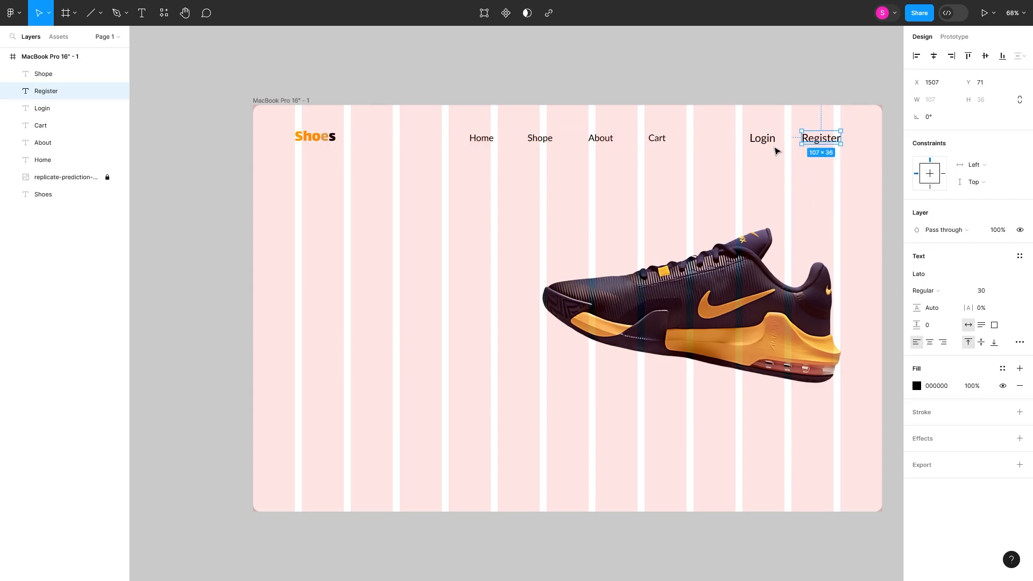
{"action": "left_click", "coordinate": [763, 138], "text": "shift"}
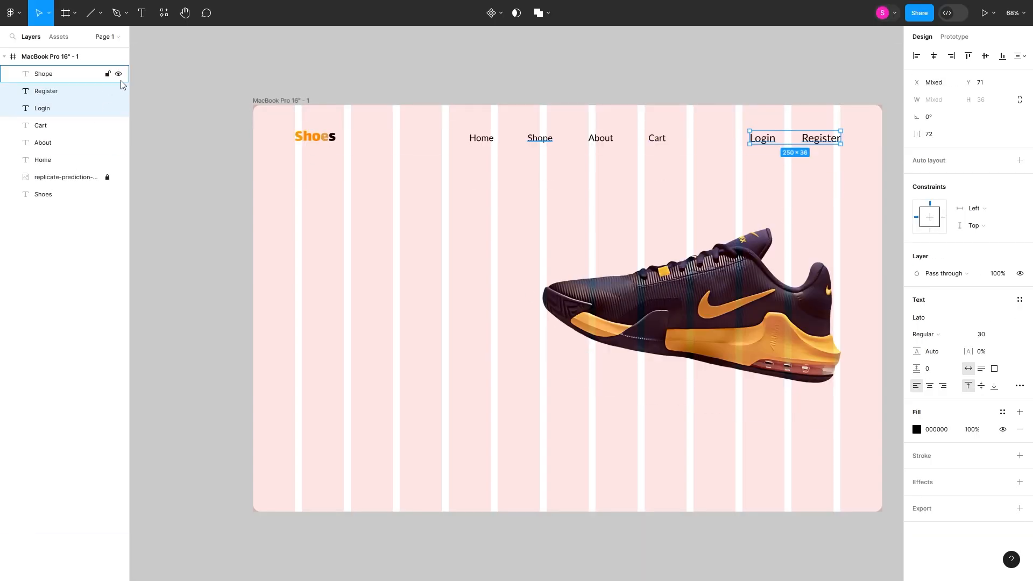
- Draw a rectangle about 160 × 69 around the Register label and send it to the back
{"action": "left_click", "coordinate": [96, 13]}
{"action": "left_click", "coordinate": [62, 39]}
{"action": "mouse_move", "coordinate": [710, 163]}
{"action": "left_mouse_down"}
{"action": "mouse_move", "coordinate": [771, 193]}
{"action": "mouse_move", "coordinate": [829, 145]}
{"action": "left_mouse_up"}
{"action": "key", "text": "ctrl+shift+bracketleft"}
- Fill the Register button rectangle with FF9A00 and round its corners to a radius of 10
{"action": "left_click", "coordinate": [917, 273]}
{"action": "type", "text": "FF9A00"}
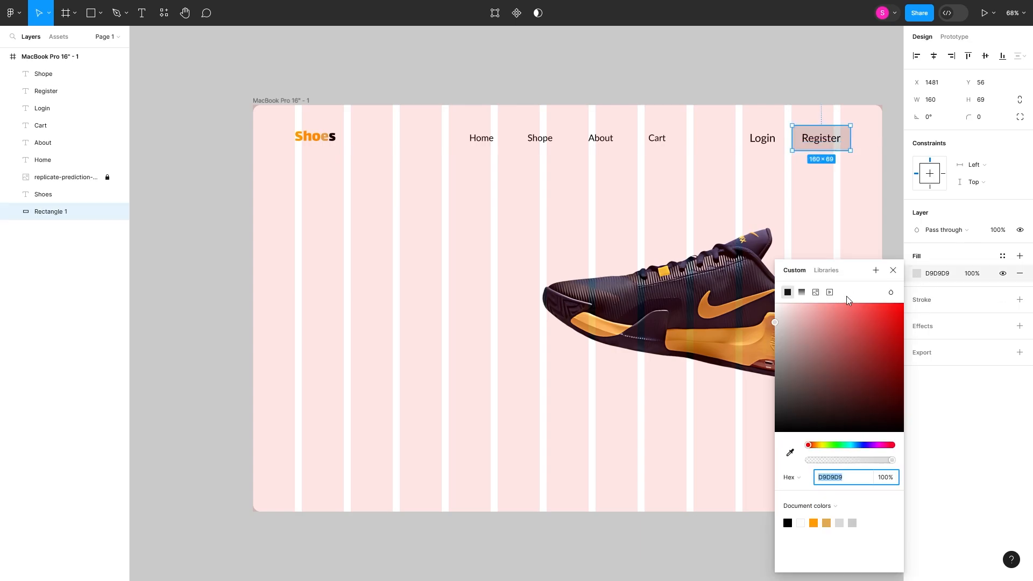
{"action": "key", "text": "Return"}
{"action": "left_click", "coordinate": [957, 289]}
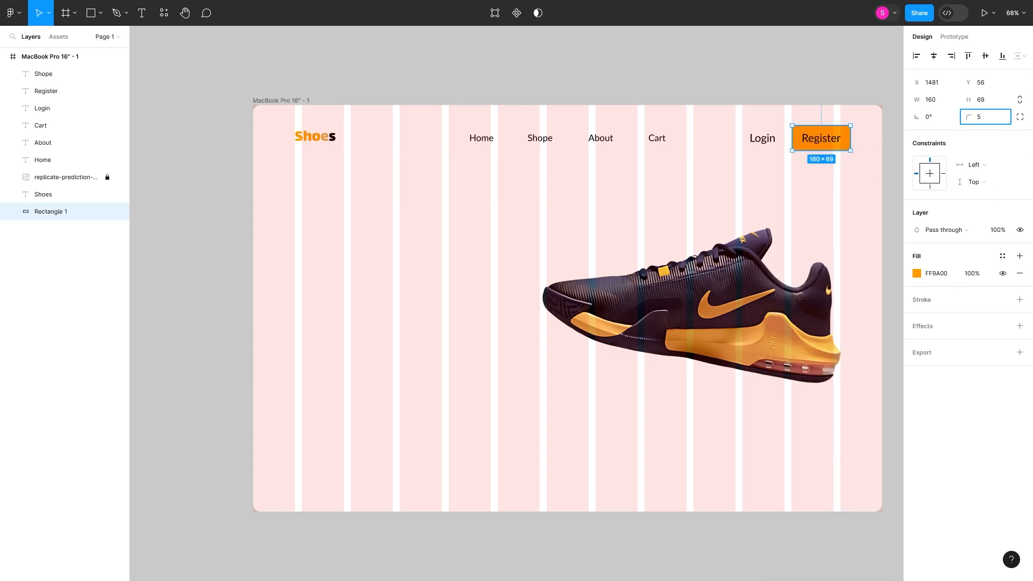
- Make the Register label bold and white (FFFFFF)
{"action": "left_click", "coordinate": [820, 139]}
{"action": "left_click", "coordinate": [924, 290]}
{"action": "left_click", "coordinate": [944, 331]}
{"action": "left_click", "coordinate": [916, 385]}
{"action": "left_click_drag", "start_coordinate": [799, 323], "coordinate": [738, 282]}
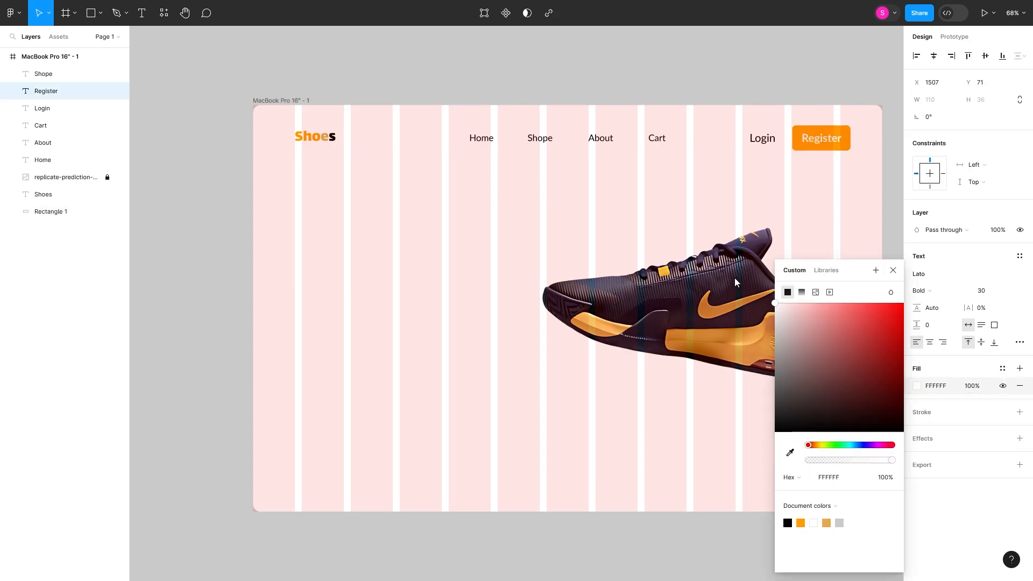
{"action": "left_click", "coordinate": [741, 216]}
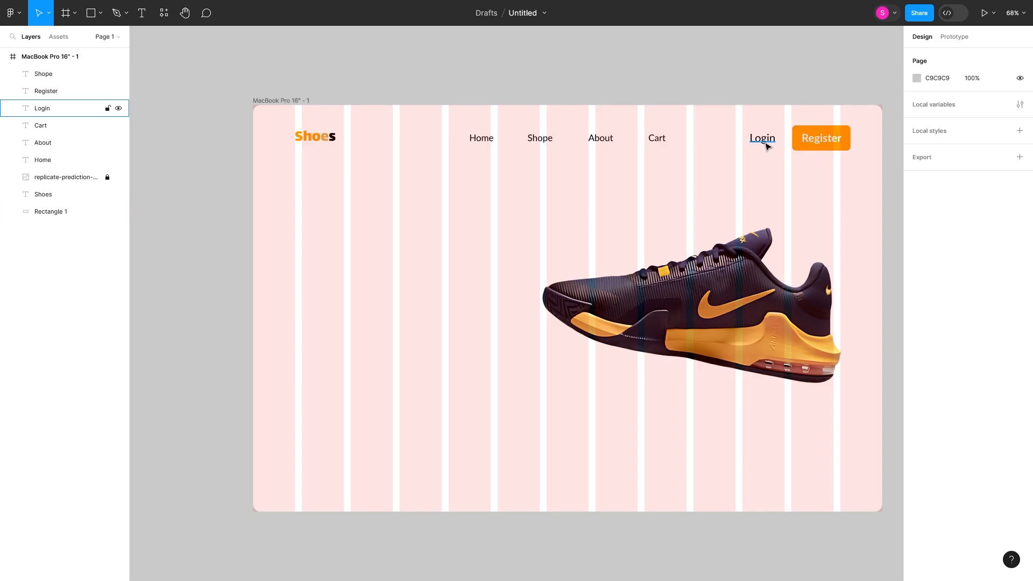
- Group the logo, navigation labels, Login label and Register button together
{"action": "left_click_drag", "start_coordinate": [874, 171], "coordinate": [315, 130]}
{"action": "right_click", "coordinate": [806, 136]}
{"action": "left_click", "coordinate": [812, 281]}
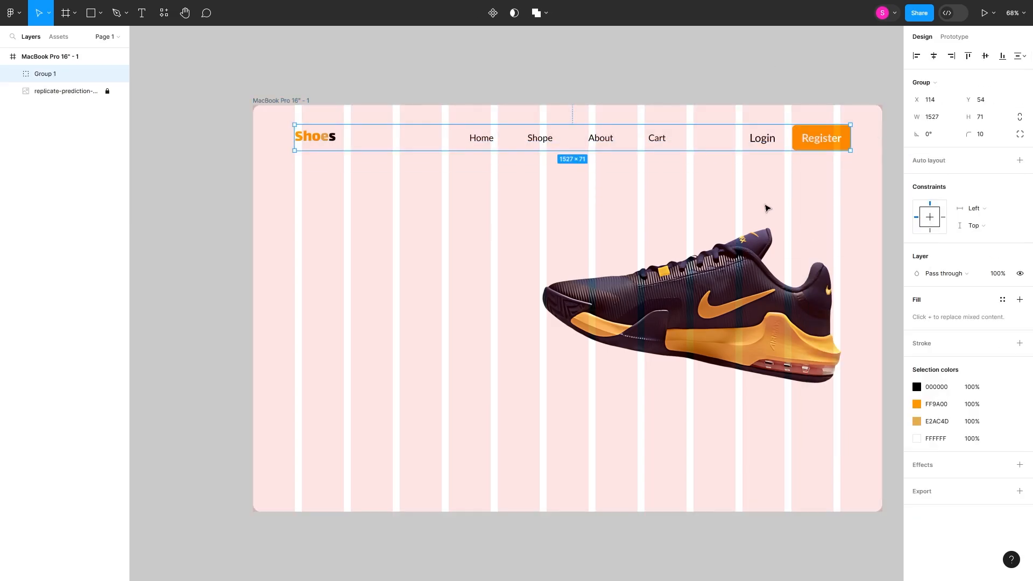
{"action": "left_click", "coordinate": [823, 187]}
- Draw a circle about 359 × 359 and position it over the lower heel half of the shoe
{"action": "left_click", "coordinate": [100, 13]}
{"action": "left_click", "coordinate": [115, 75]}
{"action": "left_click_drag", "start_coordinate": [510, 228], "coordinate": [749, 408]}
{"action": "mouse_move", "coordinate": [679, 349]}
{"action": "left_mouse_down"}
{"action": "mouse_move", "coordinate": [803, 317]}
{"action": "mouse_move", "coordinate": [786, 379]}
{"action": "left_mouse_up"}
{"action": "left_click_drag", "start_coordinate": [858, 257], "coordinate": [750, 394]}
{"action": "left_click_drag", "start_coordinate": [712, 420], "coordinate": [764, 381]}
- Add an effect to the circle, trying Inner shadow and switching to Layer blur with an adjusted amount
{"action": "left_click", "coordinate": [1020, 327]}
{"action": "left_click", "coordinate": [952, 343]}
{"action": "left_click", "coordinate": [953, 332]}
{"action": "left_click", "coordinate": [917, 344]}
{"action": "left_click", "coordinate": [973, 346]}
{"action": "left_click", "coordinate": [986, 370]}
{"action": "left_click", "coordinate": [917, 343]}
{"action": "left_click_drag", "start_coordinate": [788, 369], "coordinate": [101, 358]}
- Change the circle's effect to Background blur and adjust the blur amount
{"action": "left_click", "coordinate": [949, 343]}
{"action": "left_click", "coordinate": [963, 356]}
{"action": "left_click", "coordinate": [917, 344]}
{"action": "left_click_drag", "start_coordinate": [789, 370], "coordinate": [46, 397]}
- Darken the circle's fill to grey 727272 and readjust its background blur amount
{"action": "left_click", "coordinate": [916, 274]}
{"action": "left_click_drag", "start_coordinate": [776, 322], "coordinate": [764, 374]}
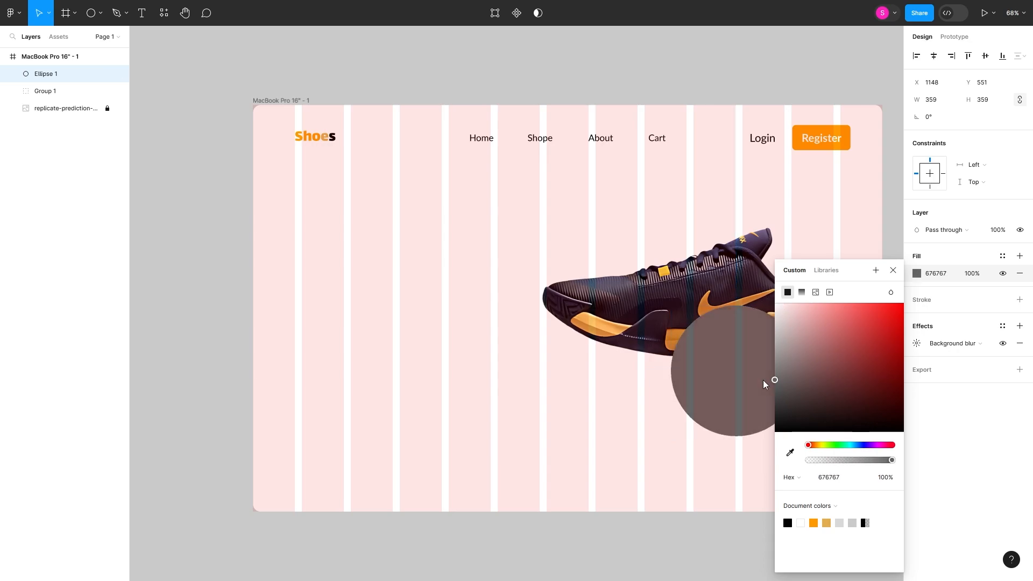
{"action": "left_click", "coordinate": [894, 270]}
{"action": "left_click", "coordinate": [950, 343]}
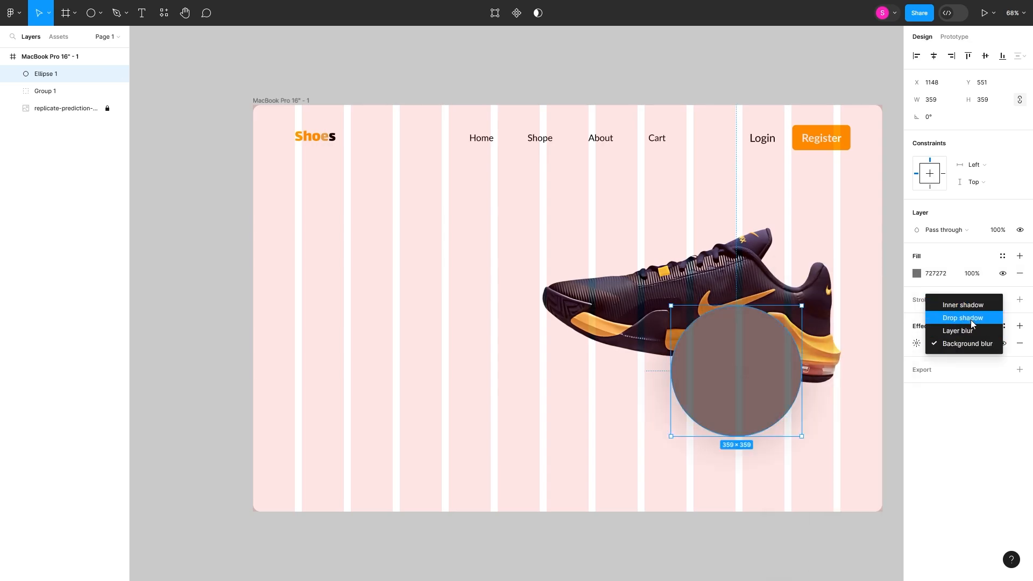
{"action": "left_click", "coordinate": [981, 343]}
{"action": "left_click", "coordinate": [916, 343]}
{"action": "left_click_drag", "start_coordinate": [787, 371], "coordinate": [533, 382]}
- Set the circle's fill opacity to 50%
{"action": "left_click", "coordinate": [972, 273]}
{"action": "type", "text": "50"}
{"action": "key", "text": "Return"}
- Try Layer blur on the circle, return to Background blur and adjust the blur amount
{"action": "left_click", "coordinate": [949, 343]}
{"action": "left_click", "coordinate": [954, 334]}
{"action": "left_click", "coordinate": [951, 343]}
{"action": "left_click", "coordinate": [950, 378]}
{"action": "left_click", "coordinate": [916, 344]}
{"action": "left_click_drag", "start_coordinate": [788, 370], "coordinate": [312, 432]}
- Change the circle's fill to white (FFFFFF) and shrink it to about 233 × 233 near the heel
{"action": "left_click", "coordinate": [917, 273]}
{"action": "left_click_drag", "start_coordinate": [776, 373], "coordinate": [821, 393]}
{"action": "left_click", "coordinate": [893, 270]}
{"action": "left_click_drag", "start_coordinate": [847, 459], "coordinate": [802, 413]}
- Duplicate the circle above the shoe's toe and set the copy's background blur to 82
{"action": "left_click_drag", "start_coordinate": [780, 404], "coordinate": [598, 289]}
{"action": "left_click", "coordinate": [916, 343]}
{"action": "left_click_drag", "start_coordinate": [781, 372], "coordinate": [797, 372]}
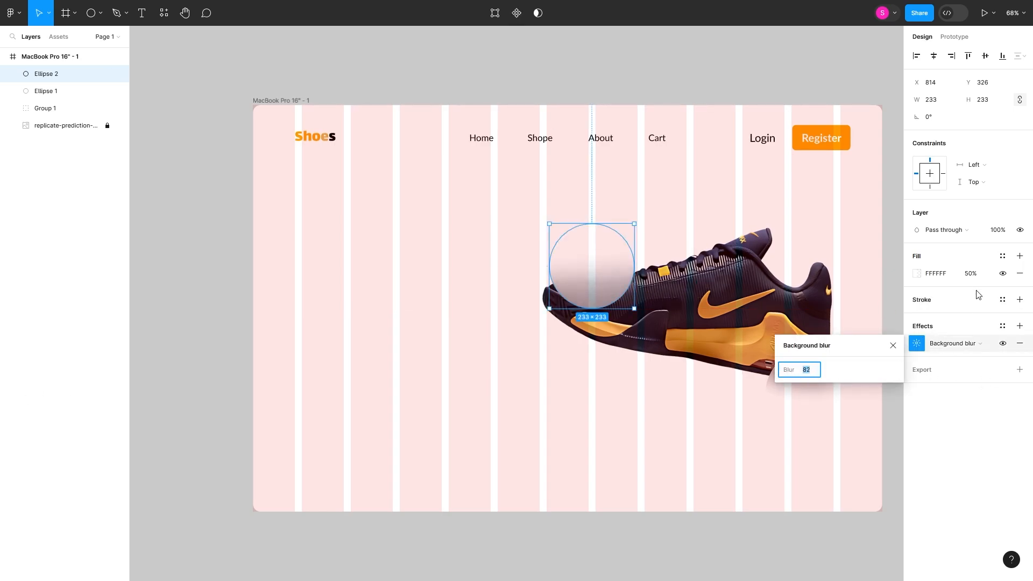
- Set the copied circle's fill opacity to 2% and refit it to about 217 × 217 over the shoe's toe
{"action": "left_click", "coordinate": [971, 273]}
{"action": "type", "text": "20"}
{"action": "key", "text": "Return"}
{"action": "type", "text": "2"}
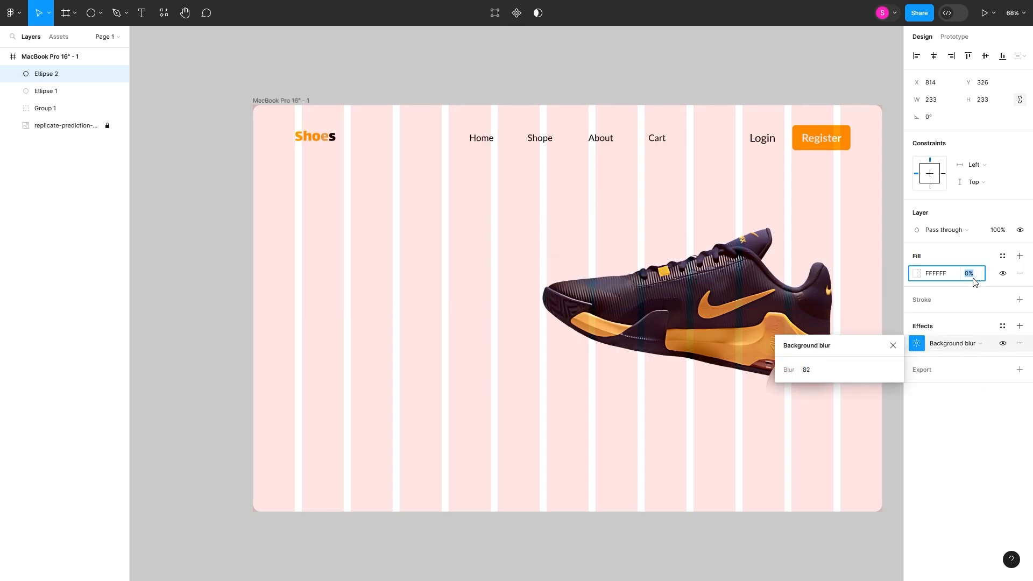
{"action": "left_click_drag", "start_coordinate": [587, 269], "coordinate": [589, 265]}
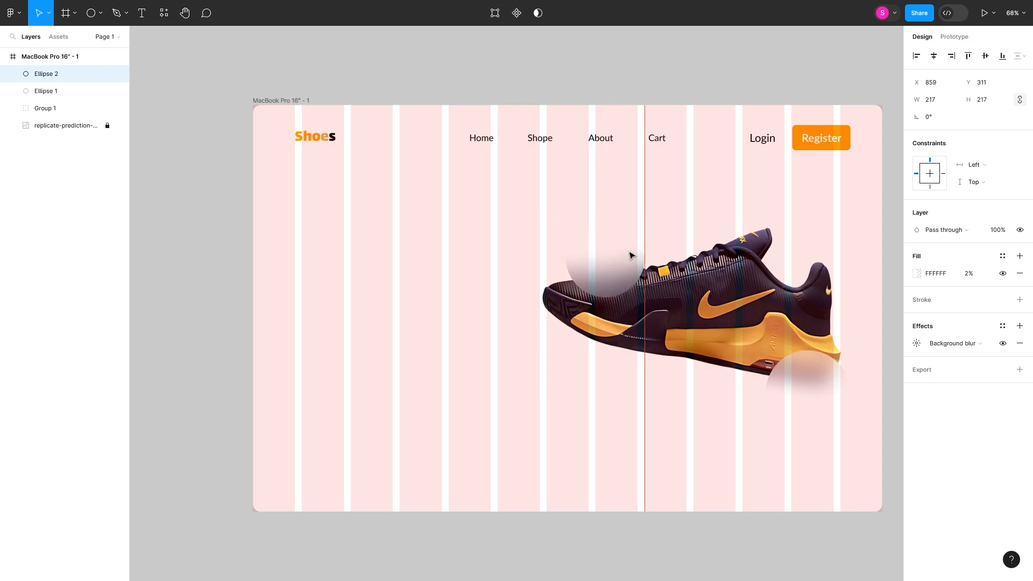
- Give the frame a linear gradient fill running diagonally from its upper-left corner towards its lower-right corner
{"action": "left_click", "coordinate": [293, 100]}
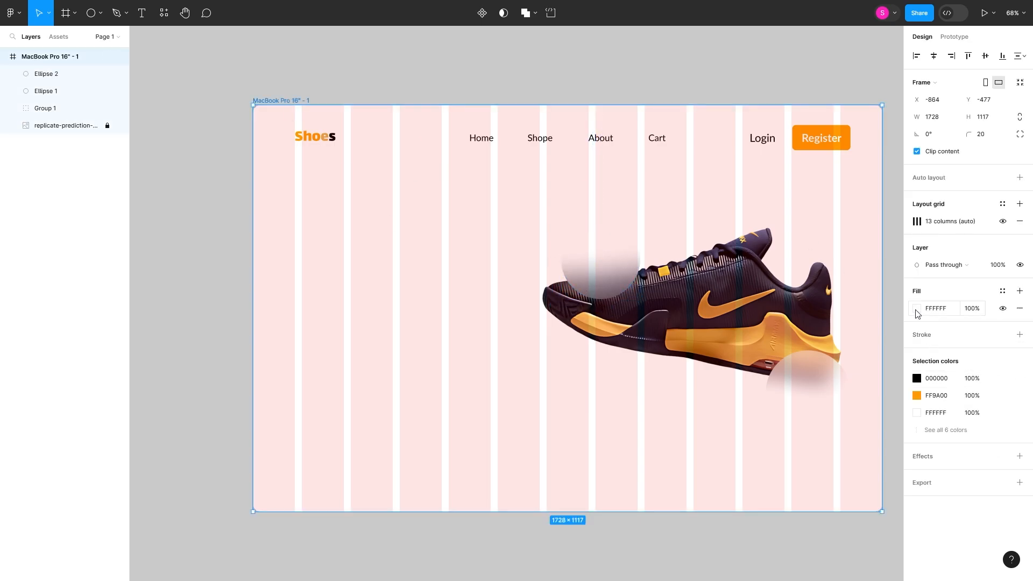
{"action": "left_click", "coordinate": [917, 310]}
{"action": "left_click", "coordinate": [800, 289]}
{"action": "left_click_drag", "start_coordinate": [565, 104], "coordinate": [253, 109]}
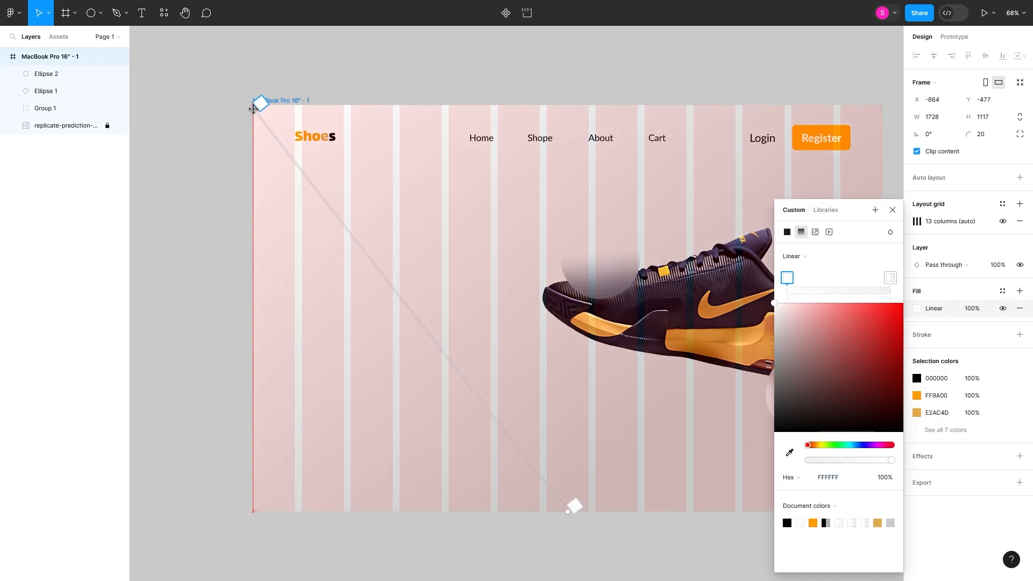
{"action": "left_click_drag", "start_coordinate": [567, 510], "coordinate": [851, 521]}
- Recolour the frame's gradient stops in black and orange with reduced opacity
{"action": "left_click", "coordinate": [813, 523]}
{"action": "left_click", "coordinate": [877, 523]}
{"action": "left_click_drag", "start_coordinate": [898, 340], "coordinate": [904, 432]}
{"action": "left_click_drag", "start_coordinate": [891, 460], "coordinate": [823, 460]}
{"action": "left_click_drag", "start_coordinate": [907, 334], "coordinate": [905, 309]}
- Set the gradient's middle stop to 976100 at 27.67% opacity
{"action": "left_click_drag", "start_coordinate": [850, 209], "coordinate": [344, 167]}
{"action": "left_click_drag", "start_coordinate": [302, 417], "coordinate": [331, 421]}
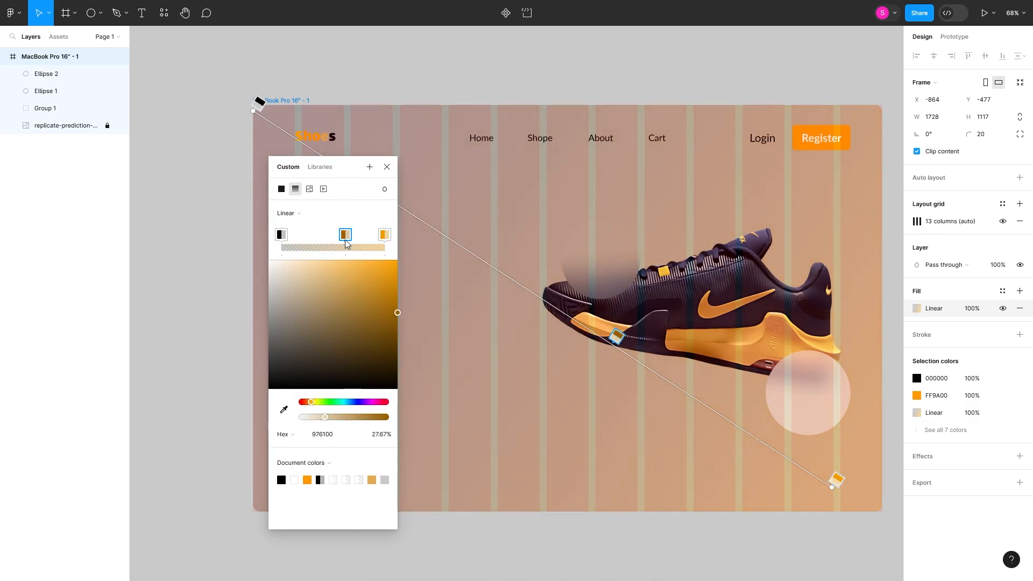
- Try the Radial type for the frame's gradient and return it to Linear
{"action": "left_click", "coordinate": [296, 213]}
{"action": "left_click", "coordinate": [309, 228]}
{"action": "left_click", "coordinate": [305, 215]}
{"action": "left_click", "coordinate": [304, 202]}
- Move the gradient's brown middle stop closer to the black start stop, near the shoe's toe
{"action": "left_click_drag", "start_coordinate": [340, 170], "coordinate": [211, 202]}
{"action": "mouse_move", "coordinate": [617, 337]}
{"action": "left_mouse_down"}
{"action": "mouse_move", "coordinate": [443, 234]}
{"action": "mouse_move", "coordinate": [643, 362]}
{"action": "mouse_move", "coordinate": [536, 297]}
{"action": "left_mouse_up"}
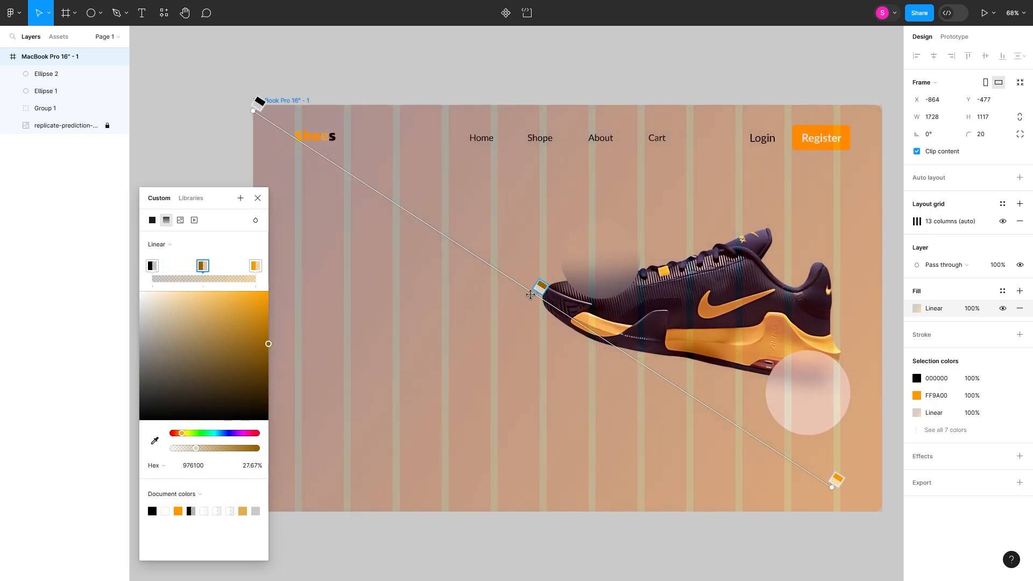
{"action": "left_click", "coordinate": [259, 198]}
- Draw a full-width header rectangle about 1728 × 180 at the top of the frame and send it to the back
{"action": "left_click", "coordinate": [101, 13]}
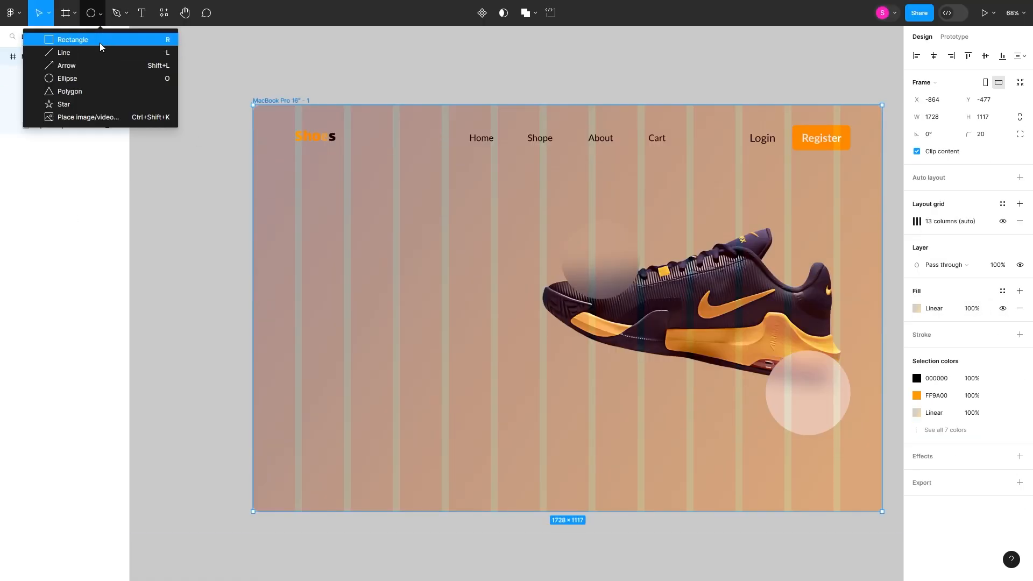
{"action": "left_click", "coordinate": [89, 39]}
{"action": "left_click_drag", "start_coordinate": [253, 105], "coordinate": [788, 170]}
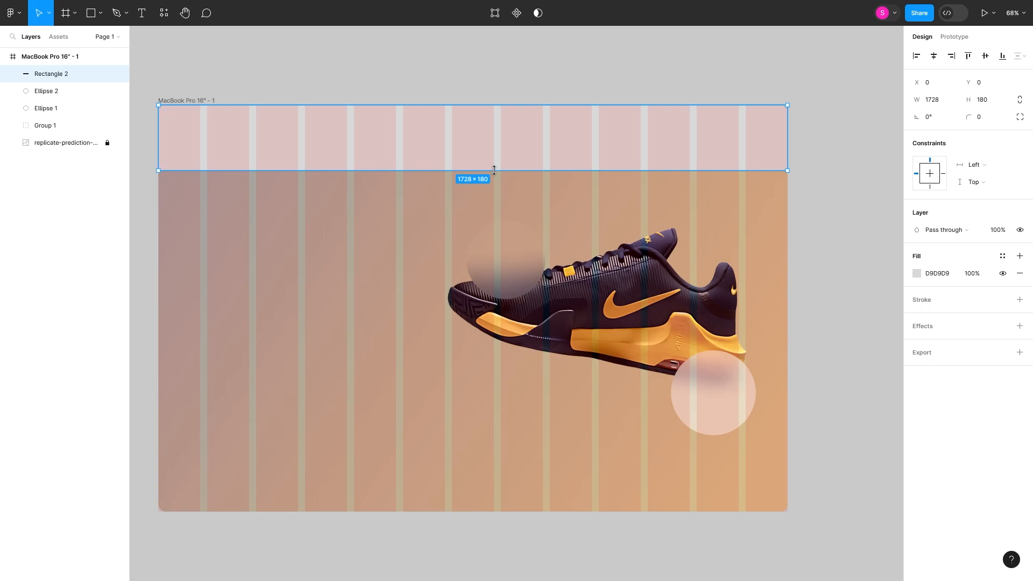
{"action": "left_click_drag", "start_coordinate": [504, 171], "coordinate": [577, 169]}
{"action": "key", "text": "["}
- Select the header's Home, Shope, About, Cart and Login texts together with the Register button's background
{"action": "double_click", "coordinate": [474, 138]}
{"action": "left_click", "coordinate": [532, 139], "text": "shift"}
{"action": "left_click", "coordinate": [601, 139], "text": "shift"}
{"action": "left_click", "coordinate": [649, 138], "text": "shift"}
{"action": "left_click", "coordinate": [754, 138], "text": "shift"}
{"action": "left_click", "coordinate": [792, 135], "text": "shift"}
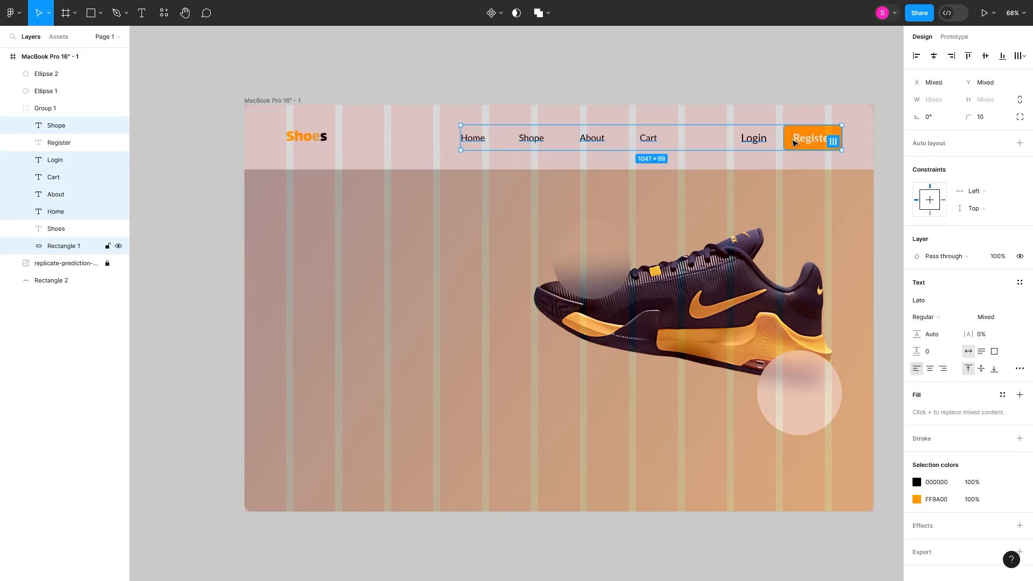
- Set the header rectangle's fill opacity to 50% and give it a stronger Background blur effect
{"action": "left_click", "coordinate": [764, 160]}
{"action": "type", "text": "50"}
{"action": "key", "text": "Return"}
{"action": "left_click", "coordinate": [1019, 326]}
{"action": "left_click", "coordinate": [952, 343]}
{"action": "left_click", "coordinate": [910, 369]}
{"action": "left_click", "coordinate": [916, 343]}
{"action": "left_click_drag", "start_coordinate": [789, 370], "coordinate": [860, 370]}
- Change the header rectangle's fill colour to white
{"action": "left_click", "coordinate": [917, 274]}
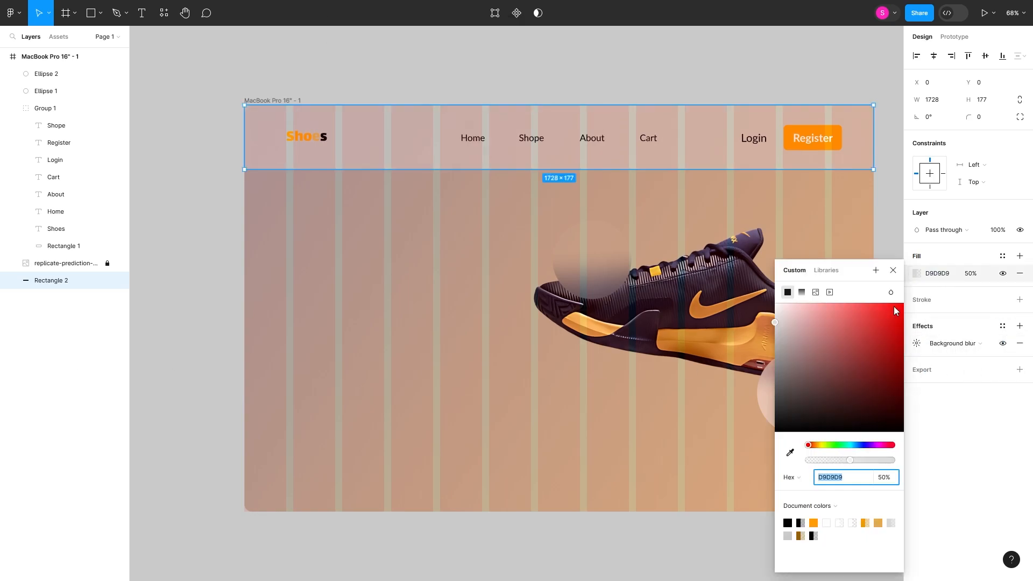
{"action": "left_click_drag", "start_coordinate": [796, 319], "coordinate": [738, 289]}
{"action": "left_click", "coordinate": [568, 212]}
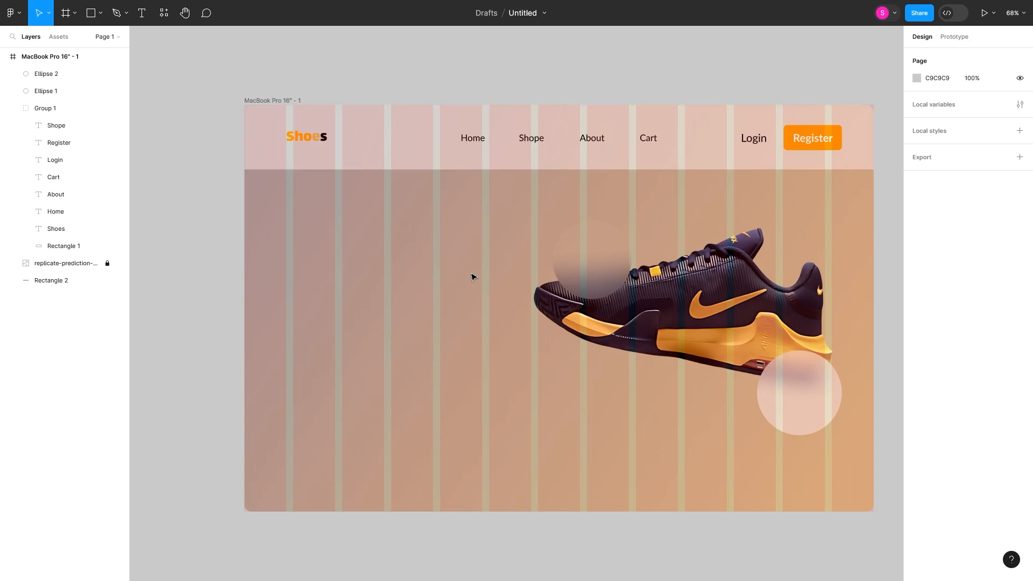
- Add a headline text "New Man's Collection's" in the empty area beside the shoe
{"action": "left_click", "coordinate": [142, 13]}
{"action": "left_click", "coordinate": [322, 267]}
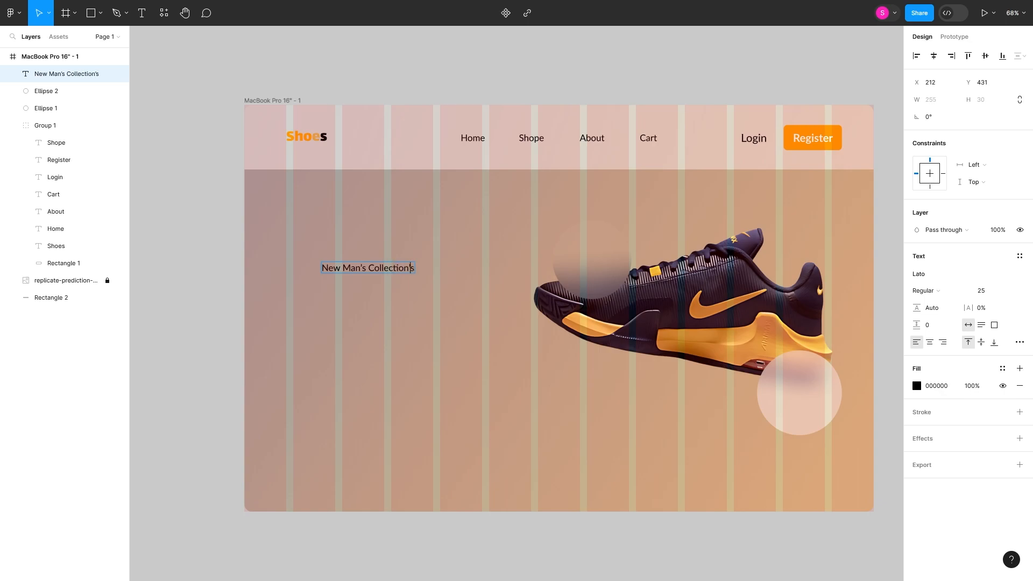
{"action": "key", "text": "Return"}
- Set the headline's font size to 80, then align it with the logo's edge and narrow its box to 558 wide
{"action": "left_click", "coordinate": [989, 291]}
{"action": "type", "text": "80"}
{"action": "left_click", "coordinate": [712, 395]}
{"action": "left_click_drag", "start_coordinate": [457, 288], "coordinate": [423, 275]}
{"action": "left_click_drag", "start_coordinate": [583, 267], "coordinate": [489, 269]}
- Set the headline's font size to 100 and its font to Lilita One
{"action": "left_click", "coordinate": [989, 290]}
{"action": "type", "text": "100"}
{"action": "key", "text": "Return"}
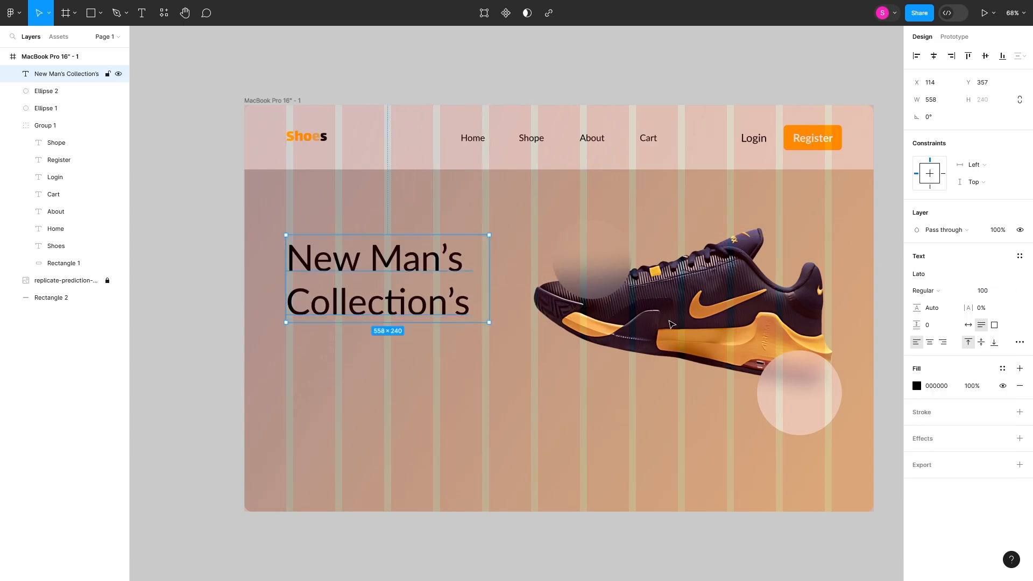
{"action": "left_click", "coordinate": [928, 291]}
{"action": "left_click", "coordinate": [939, 317]}
{"action": "left_click", "coordinate": [926, 274]}
{"action": "scroll", "coordinate": [842, 463], "scroll_direction": "down", "scroll_amount": 3}
{"action": "left_click", "coordinate": [824, 474]}
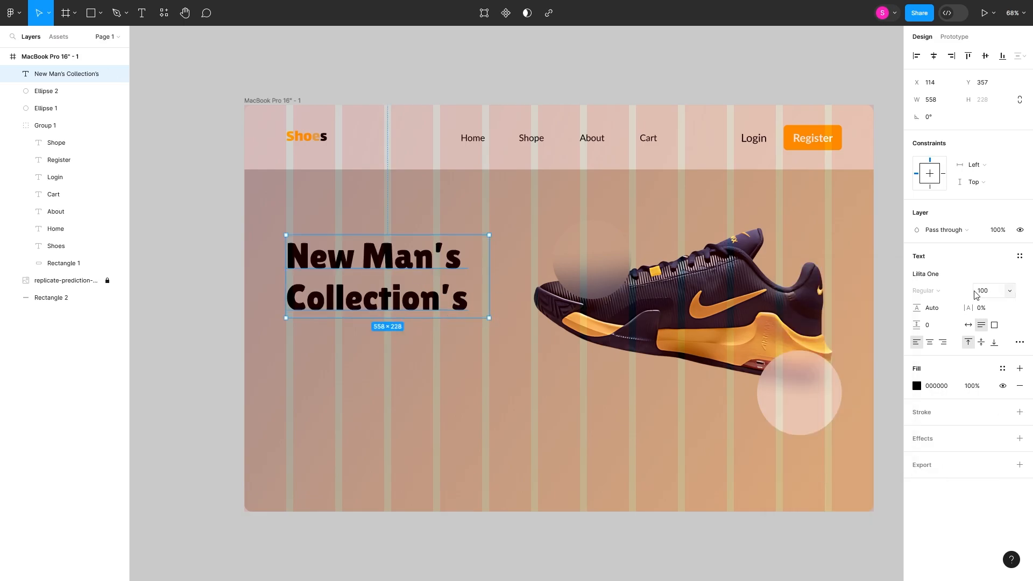
- Enlarge the headline's font size to 150 and widen its text box to 765
{"action": "type", "text": "150"}
{"action": "key", "text": "Return"}
{"action": "left_click_drag", "start_coordinate": [533, 343], "coordinate": [565, 339]}
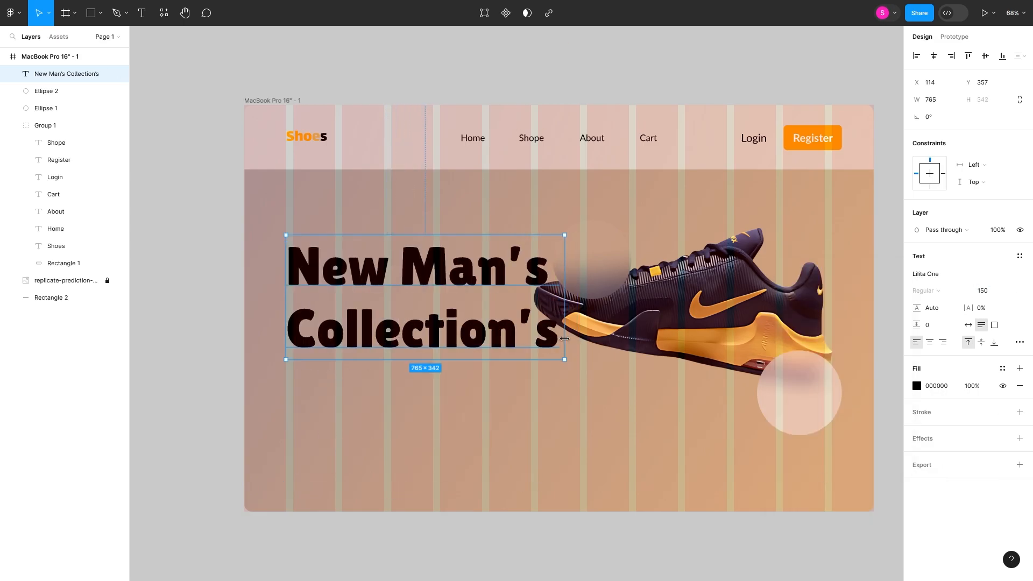
- Reduce the headline's font size to 120
{"action": "key", "text": "Down"}
{"action": "key", "text": "Down"}
{"action": "key", "text": "Down"}
{"action": "key", "text": "Down"}
{"action": "key", "text": "Down"}
{"action": "key", "text": "Down"}
{"action": "key", "text": "Down"}
{"action": "key", "text": "Down"}
{"action": "key", "text": "Down"}
{"action": "key", "text": "Down"}
{"action": "key", "text": "Down"}
{"action": "key", "text": "Down"}
{"action": "key", "text": "Down"}
{"action": "key", "text": "Down"}
{"action": "key", "text": "Down"}
{"action": "key", "text": "Down"}
{"action": "key", "text": "Down"}
{"action": "key", "text": "Down"}
{"action": "key", "text": "Down"}
{"action": "key", "text": "Down"}
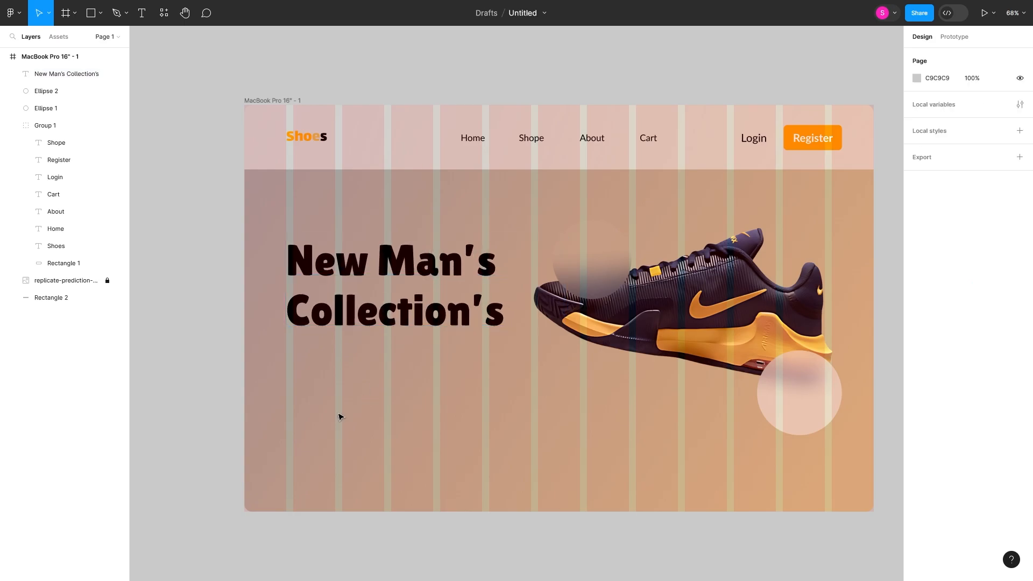
- Move the headline up to Y 332 and sample the dark shoe colour 191A2A as its fill
{"action": "left_click_drag", "start_coordinate": [359, 316], "coordinate": [358, 306]}
{"action": "left_click", "coordinate": [917, 385]}
{"action": "left_click", "coordinate": [790, 452]}
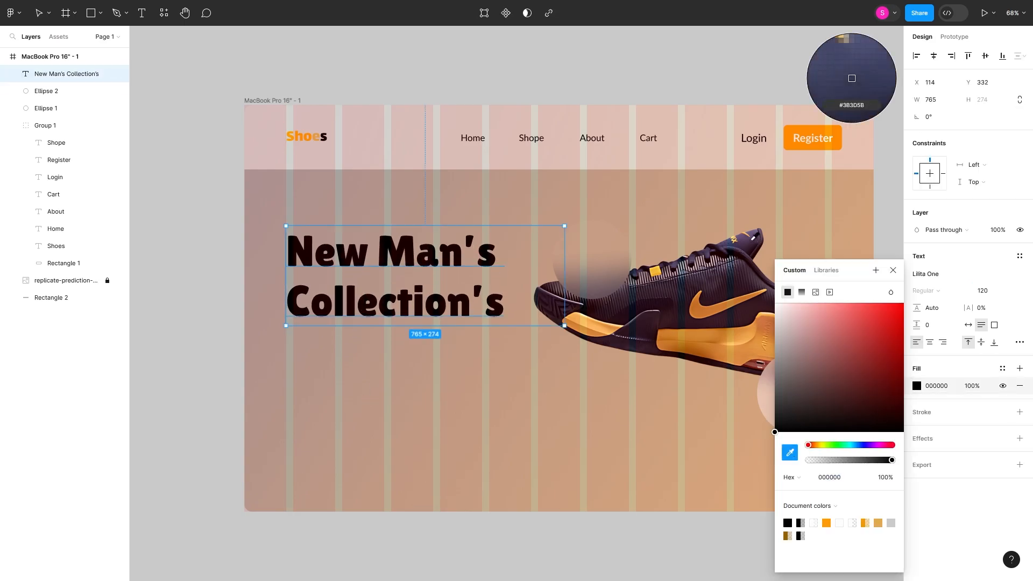
{"action": "left_click", "coordinate": [756, 240]}
{"action": "left_click", "coordinate": [789, 452]}
{"action": "left_click", "coordinate": [753, 249]}
{"action": "left_click", "coordinate": [892, 270]}
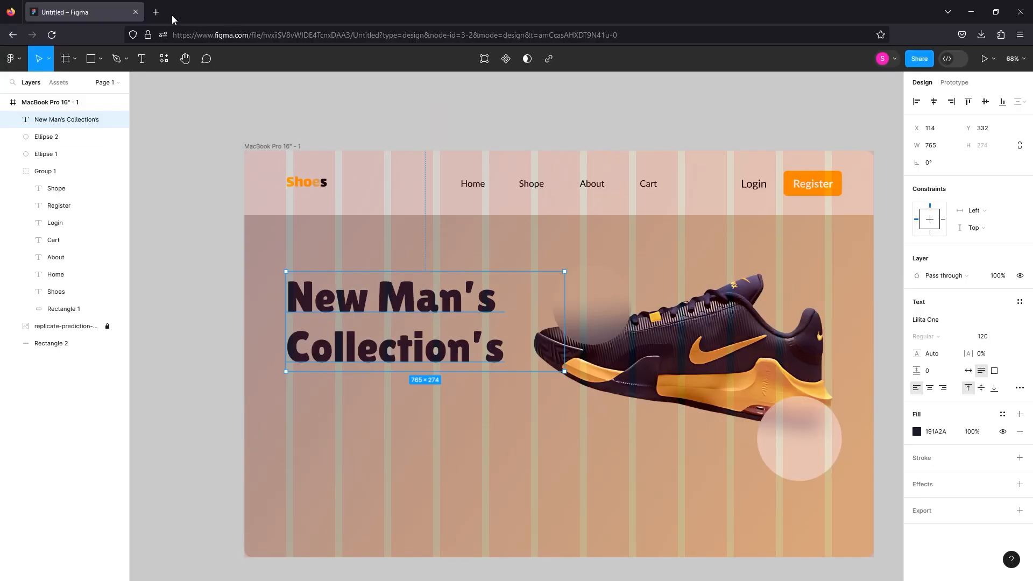
- Search the web for lorem ipsum in a new browser tab, copy its sample sentence and return to the design
{"action": "left_click", "coordinate": [158, 13]}
{"action": "type", "text": "lore"}
{"action": "key", "text": "Down"}
{"action": "key", "text": "Return"}
{"action": "left_click", "coordinate": [226, 131]}
{"action": "scroll", "coordinate": [483, 391], "scroll_direction": "down", "scroll_amount": 4}
{"action": "left_click_drag", "start_coordinate": [276, 478], "coordinate": [720, 478]}
{"action": "key", "text": "ctrl+c"}
{"action": "left_click", "coordinate": [255, 12]}
- Copy the Home text below the headline, replace its content with the lorem ipsum sentence and narrow the box to 600 wide
{"action": "left_click", "coordinate": [477, 142]}
{"action": "double_click", "coordinate": [478, 141]}
{"action": "left_click_drag", "start_coordinate": [477, 141], "coordinate": [302, 345], "text": "alt"}
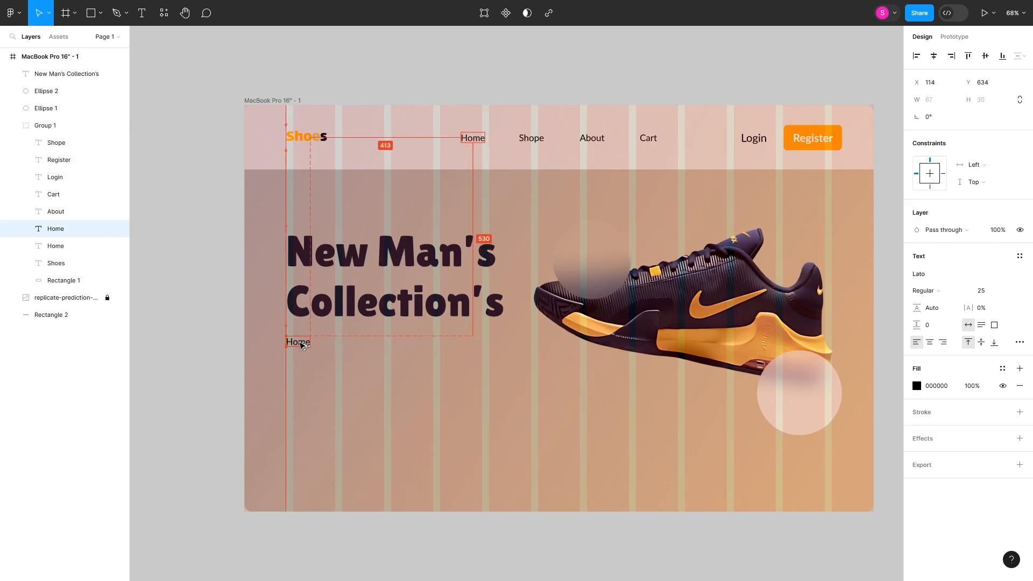
{"action": "double_click", "coordinate": [300, 343]}
{"action": "key", "text": "ctrl+v"}
{"action": "key", "text": "Escape"}
{"action": "left_click_drag", "start_coordinate": [778, 343], "coordinate": [505, 341]}
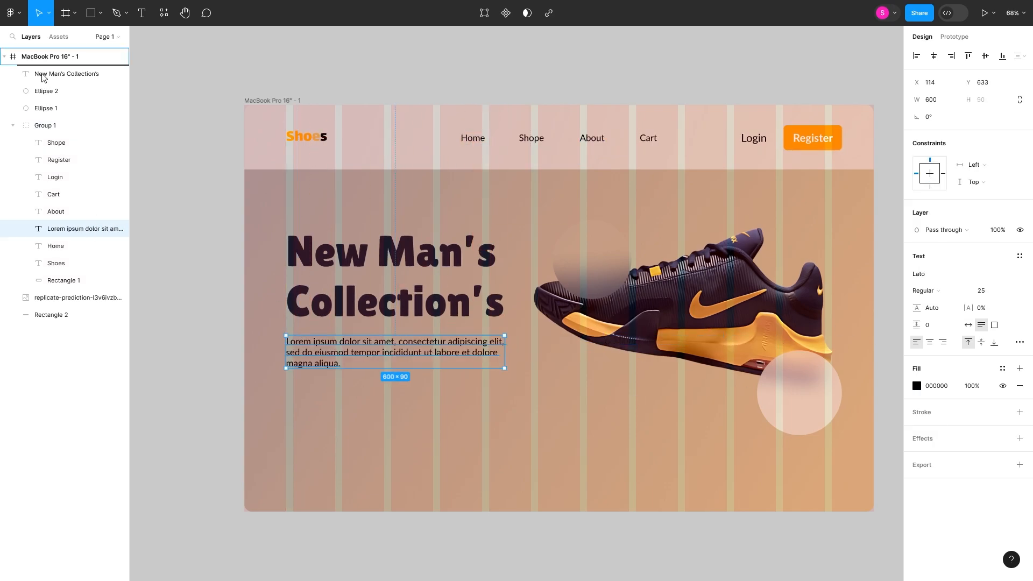
- Move the lorem ipsum paragraph out of Group 1 to the top of the layer order and raise it to Y 619
{"action": "left_click_drag", "start_coordinate": [42, 74], "coordinate": [42, 71]}
{"action": "left_click_drag", "start_coordinate": [347, 352], "coordinate": [347, 347]}
- Reduce the lorem ipsum paragraph's fill opacity to 50%
{"action": "left_click", "coordinate": [916, 386]}
{"action": "left_click", "coordinate": [862, 460]}
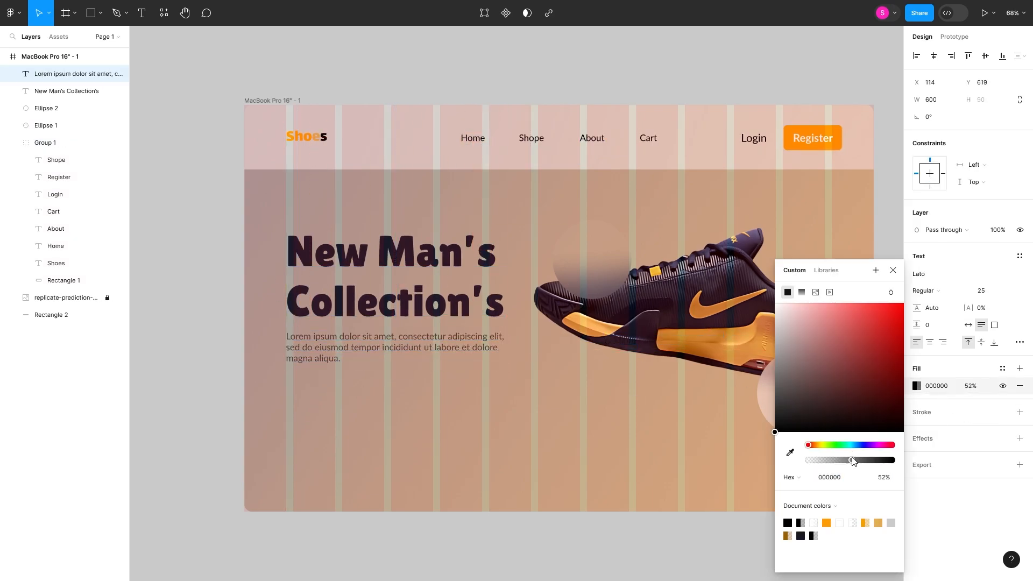
{"action": "left_click", "coordinate": [706, 498]}
- Duplicate the paragraph below itself, change the copy's text to "Order Now" and make its fill black at 100% opacity
{"action": "left_click_drag", "start_coordinate": [364, 351], "coordinate": [366, 388]}
{"action": "type", "text": "Order Now"}
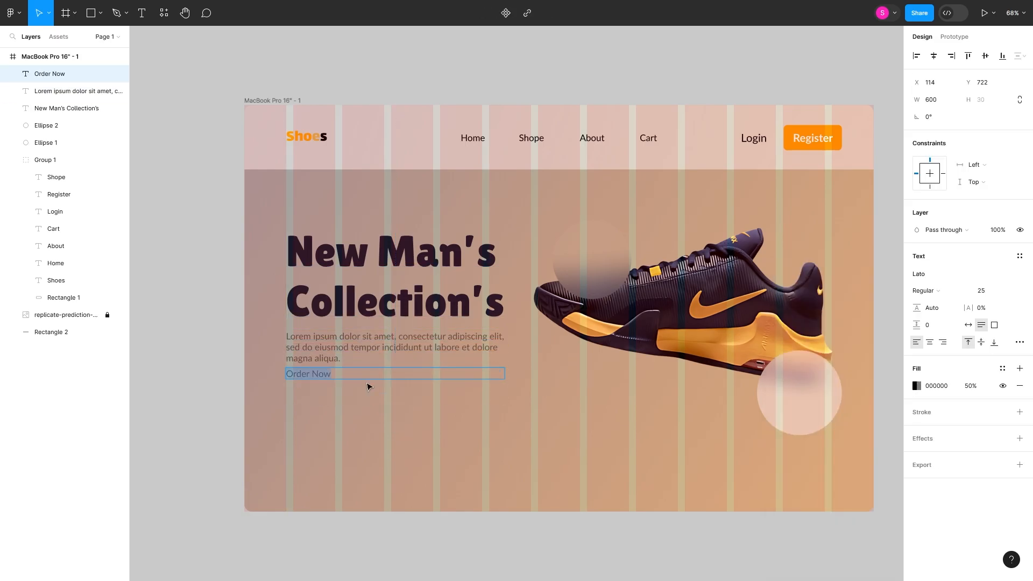
{"action": "left_click", "coordinate": [917, 386]}
{"action": "key", "text": "Escape"}
- Copy the Register button's rectangle behind the Order Now text, taking the copy out of Group 1 to the bottom of the layers
{"action": "left_click_drag", "start_coordinate": [838, 143], "coordinate": [332, 397]}
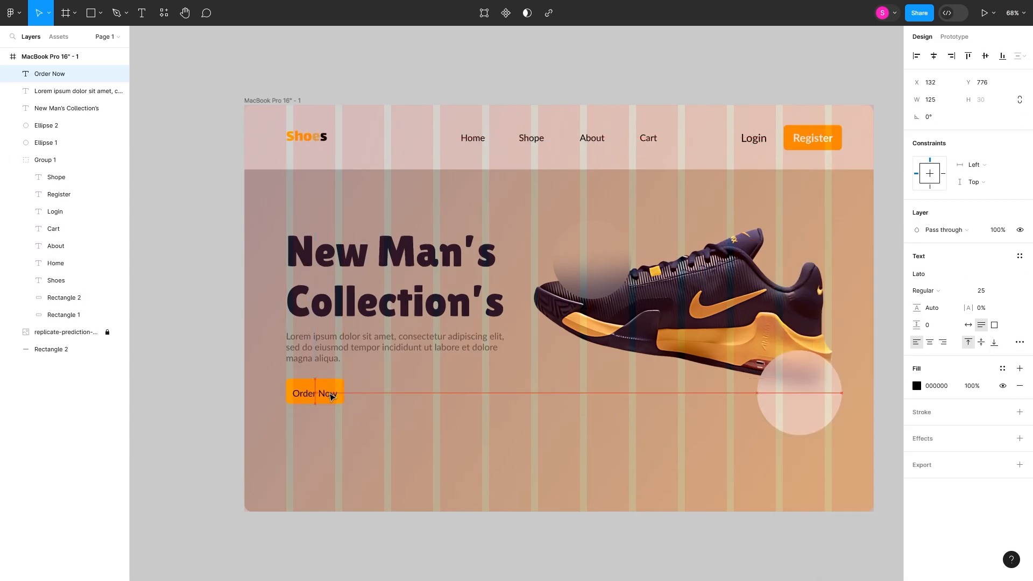
{"action": "left_click", "coordinate": [340, 385]}
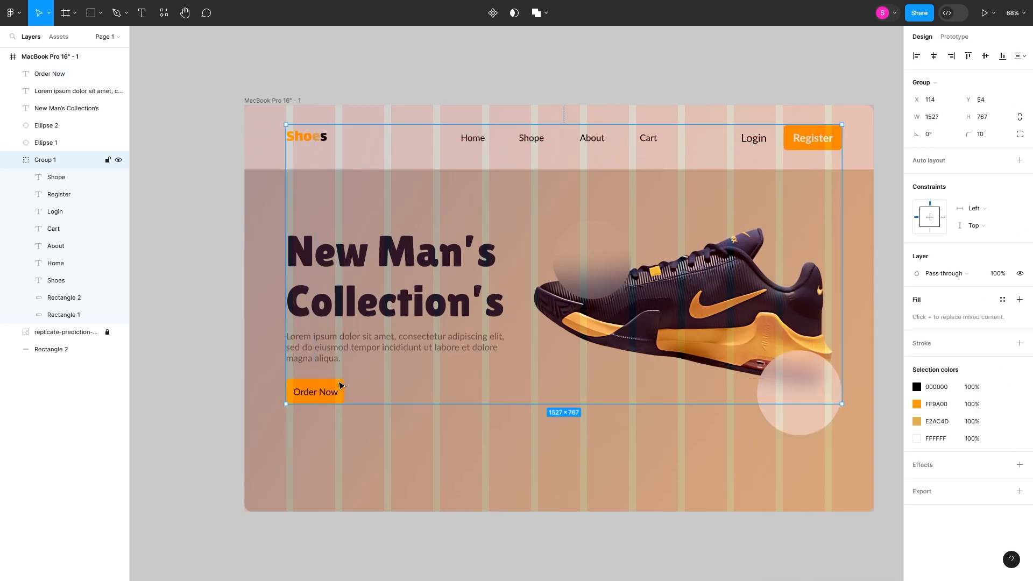
{"action": "left_click", "coordinate": [82, 218]}
{"action": "left_click", "coordinate": [85, 197]}
{"action": "left_click_drag", "start_coordinate": [64, 297], "coordinate": [81, 67]}
{"action": "key", "text": "ctrl+shift+bracketleft"}
- Change the fill of the rectangle behind Order Now to black 000000
{"action": "left_click", "coordinate": [339, 409]}
{"action": "left_click", "coordinate": [51, 350]}
{"action": "left_click", "coordinate": [917, 273]}
{"action": "left_click_drag", "start_coordinate": [820, 393], "coordinate": [775, 441]}
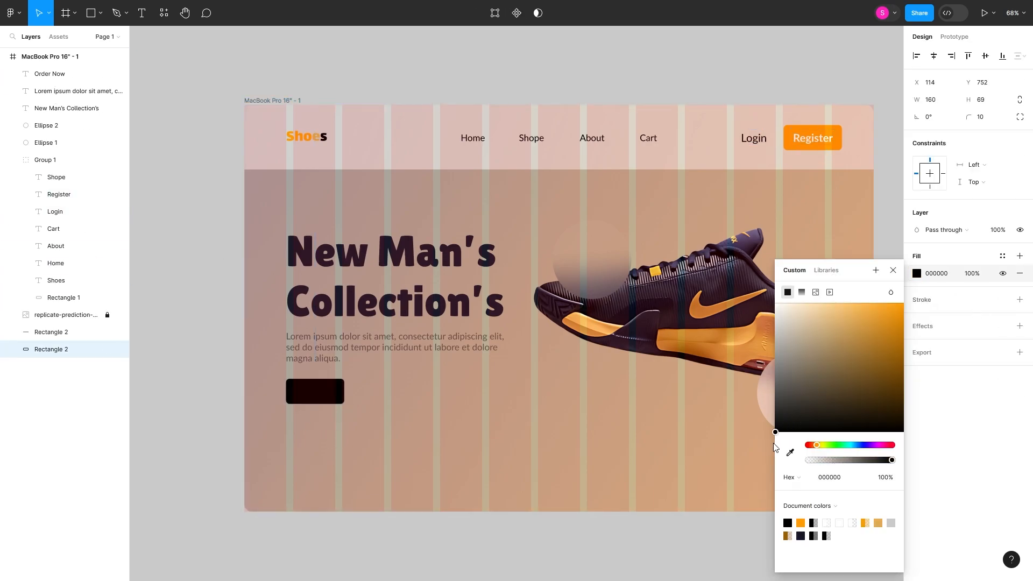
- Make the Order Now label white FFFFFF and change its text to "Shop Now"
{"action": "left_click", "coordinate": [310, 393]}
{"action": "left_click", "coordinate": [916, 386]}
{"action": "left_click", "coordinate": [839, 523]}
{"action": "left_click", "coordinate": [371, 433]}
{"action": "double_click", "coordinate": [320, 395]}
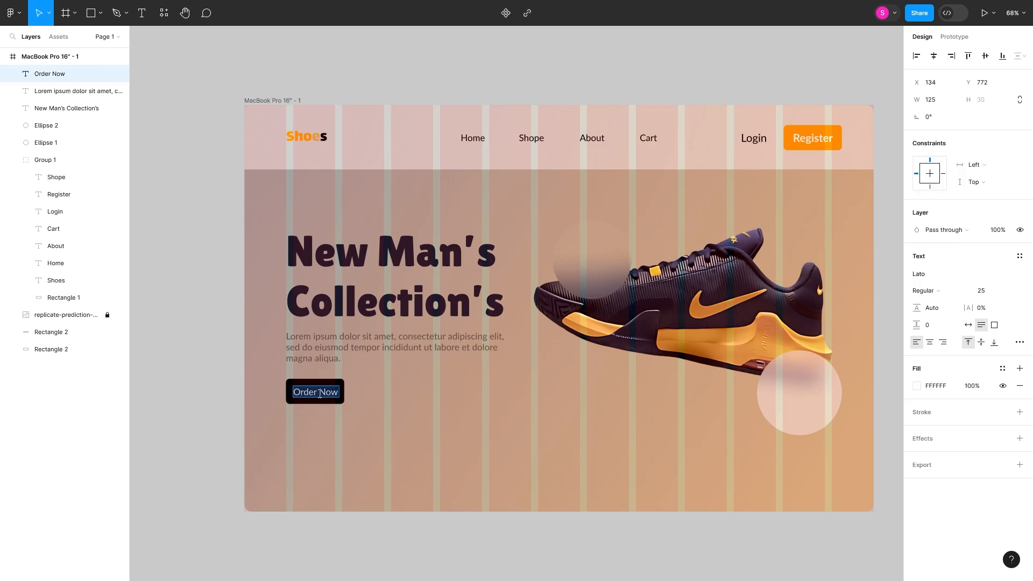
- Duplicate the black button rectangle beside the Shop Now button at X 312, Y 752
{"action": "left_click_drag", "start_coordinate": [336, 383], "coordinate": [409, 383], "text": "alt"}
{"action": "key", "text": "alt"}
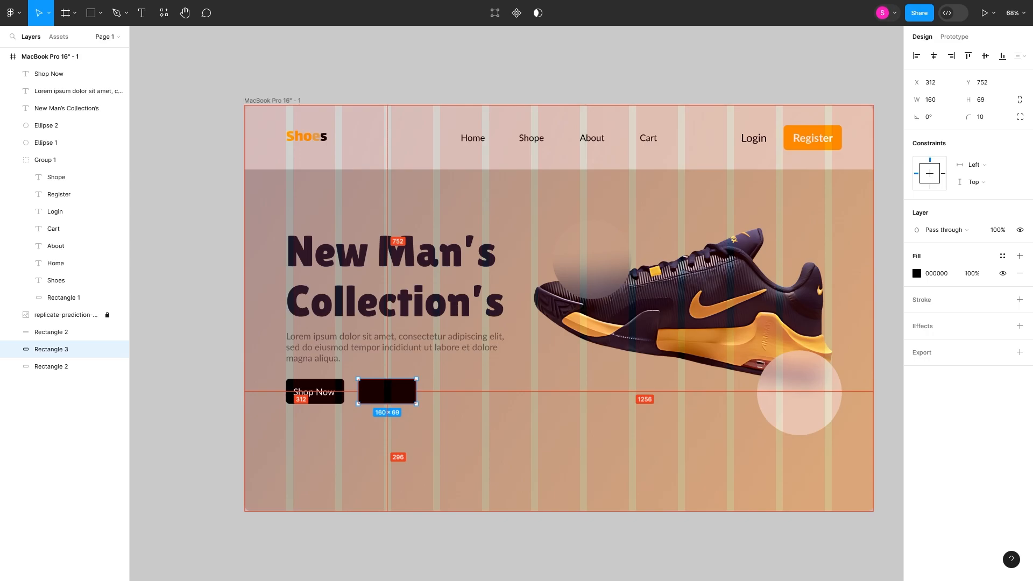
- Paste the shopping-cart image, delete the duplicated black rectangle and scale the cart down to 30 × 30 beside Shop Now
{"action": "key", "text": "ctrl+v"}
{"action": "left_click", "coordinate": [366, 389]}
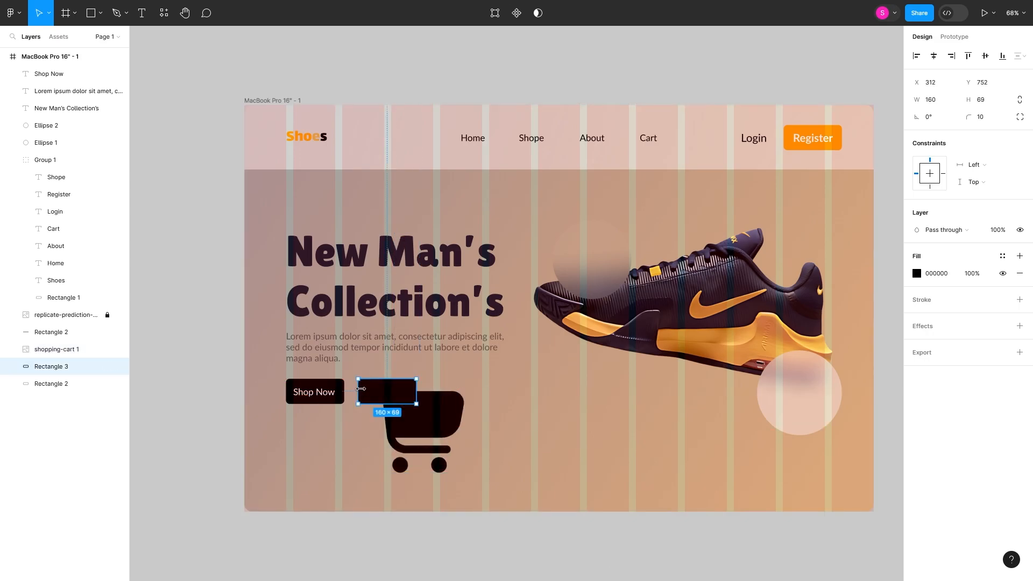
{"action": "key", "text": "Delete"}
{"action": "left_click", "coordinate": [410, 406]}
{"action": "left_click_drag", "start_coordinate": [466, 379], "coordinate": [381, 454]}
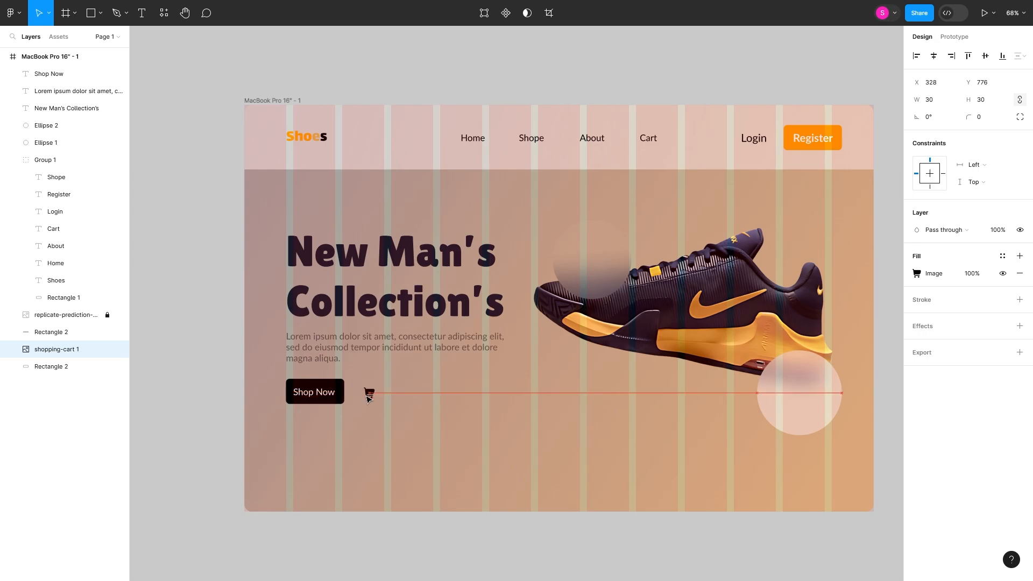
- Copy the black button rectangle behind the cart icon and turn it into an outline with 0% fill and a black 1 px stroke
{"action": "left_click_drag", "start_coordinate": [337, 400], "coordinate": [407, 402]}
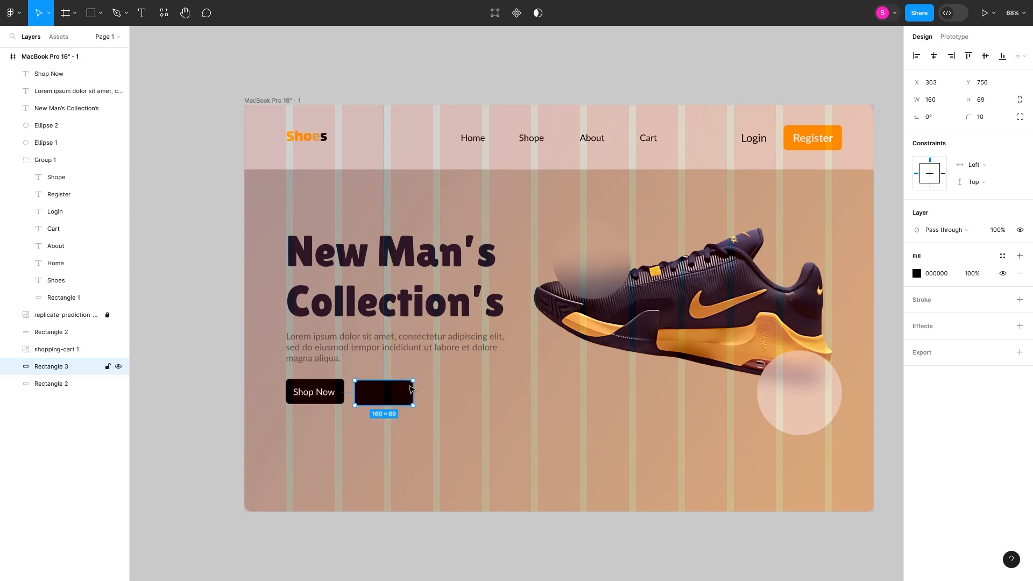
{"action": "key", "text": "ctrl+["}
{"action": "left_click", "coordinate": [917, 273]}
{"action": "left_click", "coordinate": [780, 353]}
{"action": "left_click", "coordinate": [1020, 299]}
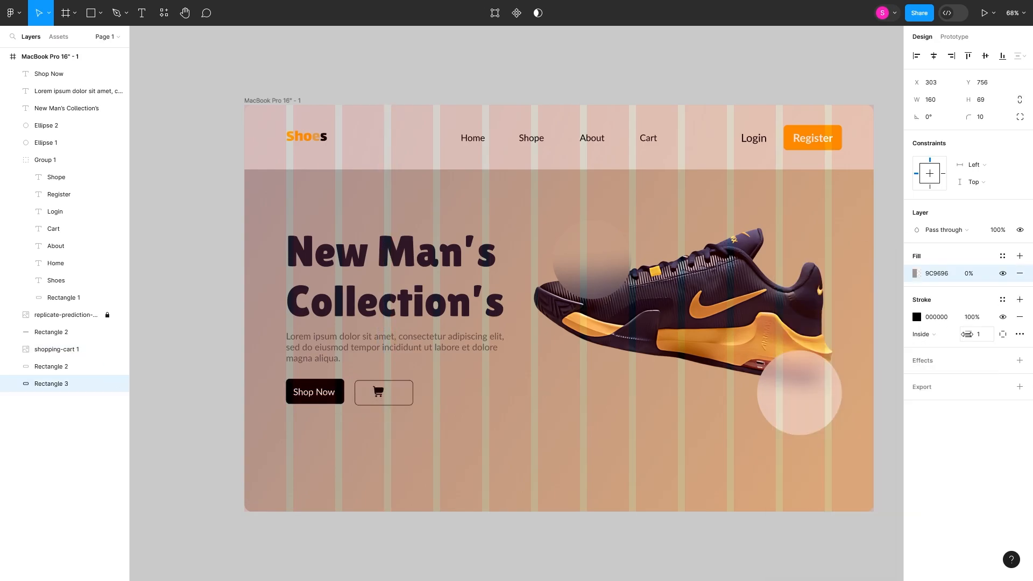
- Position the cart icon at X 326, Y 772 inside the outlined button and widen the button to fit a label
{"action": "scroll", "coordinate": [382, 437], "scroll_direction": "up", "scroll_amount": 5}
{"action": "double_click", "coordinate": [349, 325]}
{"action": "left_click_drag", "start_coordinate": [350, 326], "coordinate": [353, 326]}
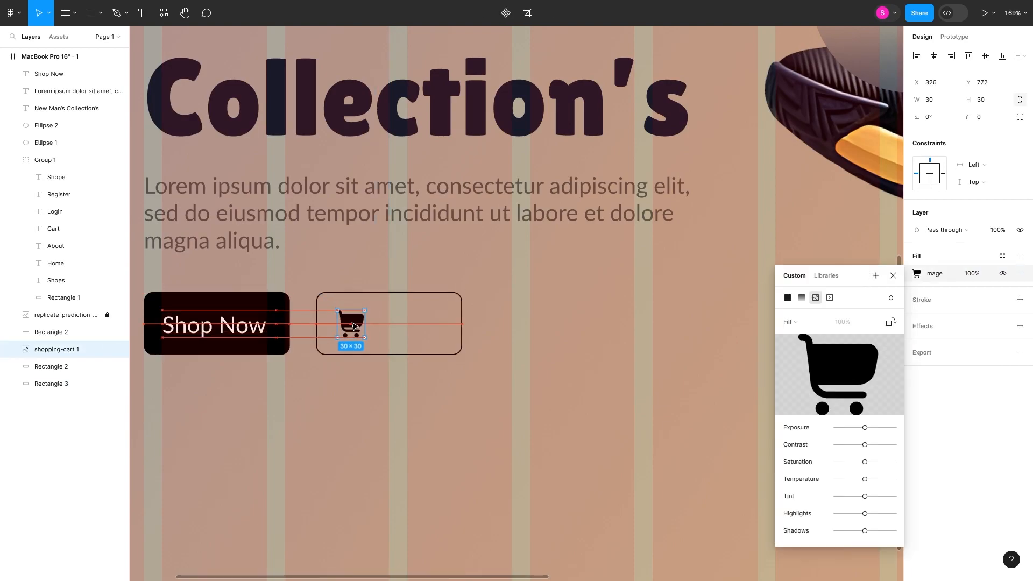
{"action": "left_click", "coordinate": [450, 338]}
{"action": "left_click_drag", "start_coordinate": [461, 325], "coordinate": [521, 325]}
- Copy the Shop Now text into the outlined button, change it to "Add To Cart" and make it black
{"action": "left_click_drag", "start_coordinate": [201, 324], "coordinate": [436, 332]}
{"action": "left_click_drag", "start_coordinate": [511, 330], "coordinate": [467, 327]}
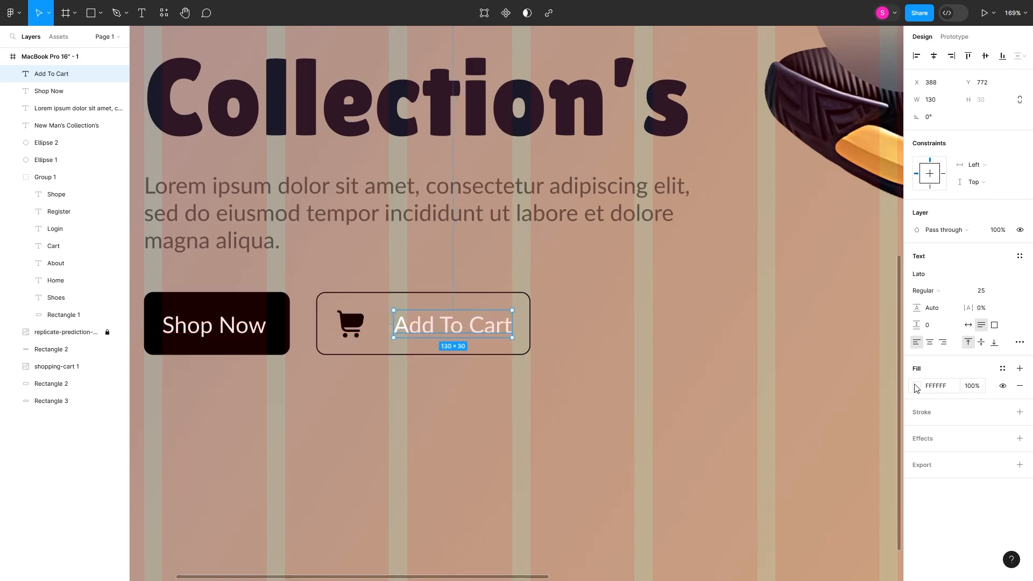
{"action": "left_click", "coordinate": [917, 386]}
{"action": "left_click", "coordinate": [778, 459]}
{"action": "left_click", "coordinate": [616, 416]}
{"action": "left_click_drag", "start_coordinate": [616, 416], "coordinate": [215, 318]}
{"action": "left_click", "coordinate": [512, 466]}
- Draw a short vertical divider line between the cart icon and the Add To Cart text
{"action": "left_click", "coordinate": [101, 13]}
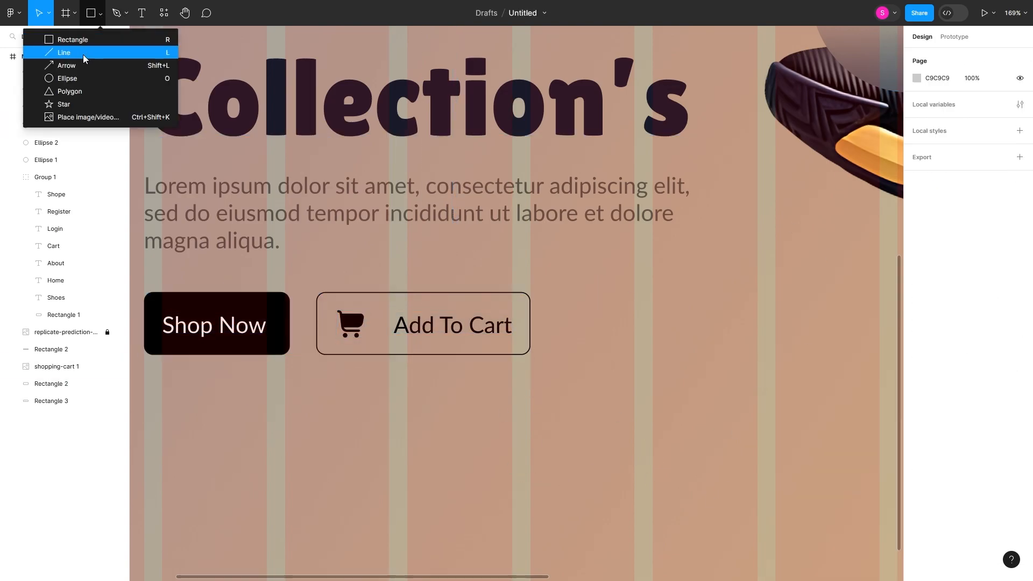
{"action": "left_click", "coordinate": [83, 52]}
{"action": "scroll", "coordinate": [377, 302], "scroll_direction": "up", "scroll_amount": 5}
{"action": "mouse_move", "coordinate": [386, 305]}
{"action": "left_mouse_down"}
{"action": "mouse_move", "coordinate": [386, 359]}
{"action": "mouse_move", "coordinate": [376, 355]}
{"action": "left_mouse_up"}
{"action": "left_click", "coordinate": [390, 539]}
{"action": "scroll", "coordinate": [400, 399], "scroll_direction": "down", "scroll_amount": 3}
{"action": "left_click_drag", "start_coordinate": [498, 415], "coordinate": [258, 349]}
{"action": "left_click", "coordinate": [447, 436]}
{"action": "scroll", "coordinate": [443, 411], "scroll_direction": "down", "scroll_amount": 4}
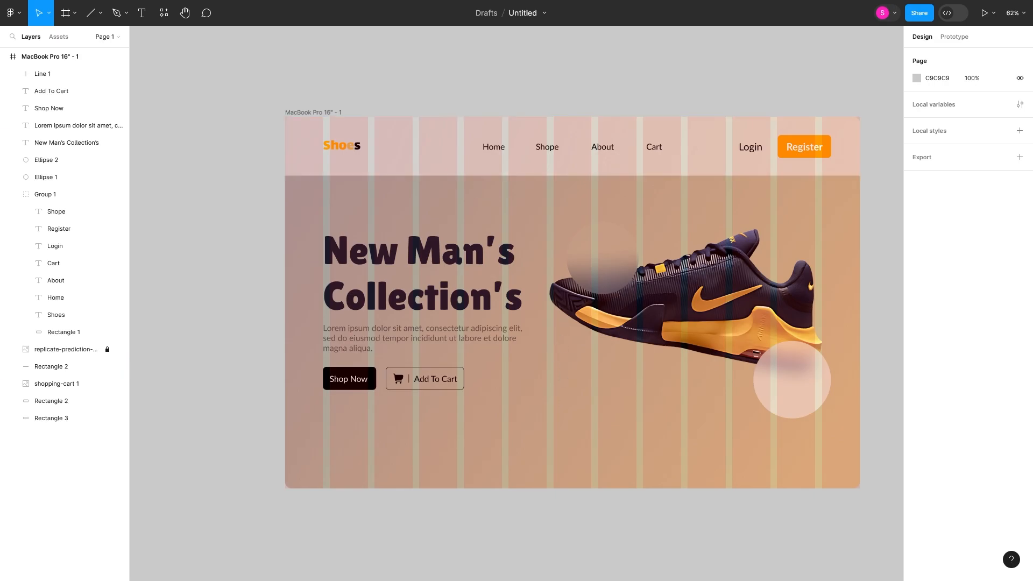
- Paste the search icon, scaled to 44 × 44, onto a 733 × 69 copy of the outlined button at X 114, Y 954
{"action": "key", "text": "ctrl+v"}
{"action": "left_click_drag", "start_coordinate": [440, 388], "coordinate": [323, 445]}
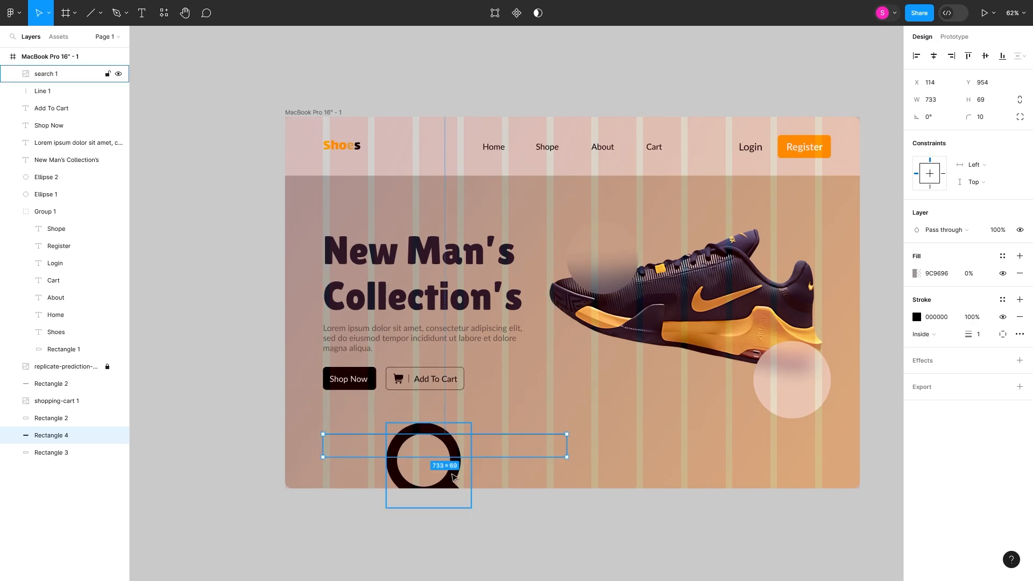
{"action": "left_click", "coordinate": [430, 474]}
{"action": "left_click_drag", "start_coordinate": [473, 511], "coordinate": [404, 466]}
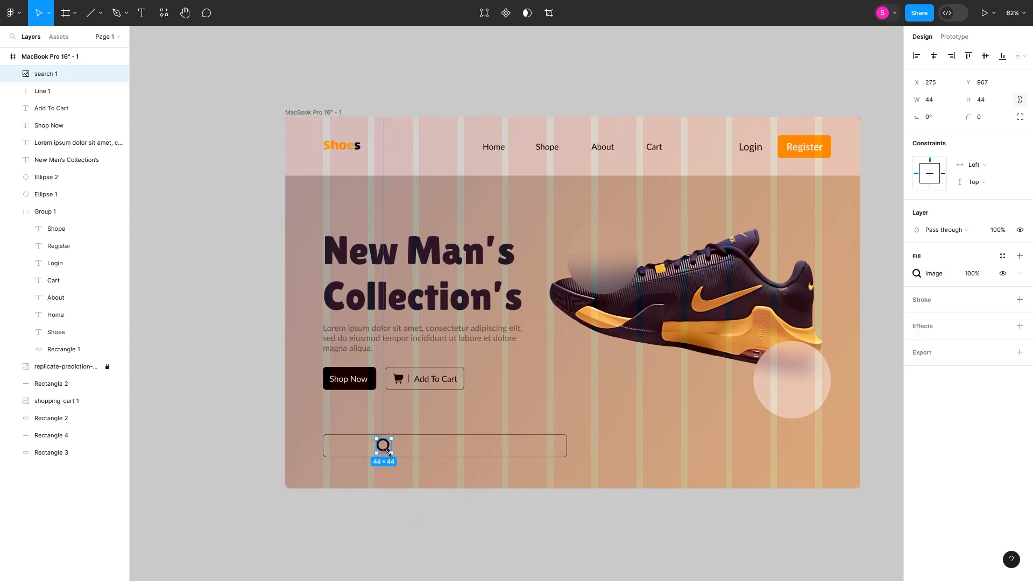
- Copy the Add To Cart text into the search box, change it to "Search Here" and set its letter spacing to 14%
{"action": "left_click", "coordinate": [429, 380]}
{"action": "left_click_drag", "start_coordinate": [429, 380], "coordinate": [432, 452]}
{"action": "left_click_drag", "start_coordinate": [975, 310], "coordinate": [983, 310]}
{"action": "left_click_drag", "start_coordinate": [432, 453], "coordinate": [450, 453]}
- Place the search icon near the start of the search box and shrink it slightly
{"action": "scroll", "coordinate": [416, 472], "scroll_direction": "up", "scroll_amount": 5}
{"action": "left_click", "coordinate": [285, 428]}
{"action": "left_click_drag", "start_coordinate": [298, 413], "coordinate": [294, 417]}
- Move the Search Here text toward the middle of the search box and align both on their vertical centres
{"action": "left_click_drag", "start_coordinate": [415, 435], "coordinate": [469, 430]}
{"action": "left_click", "coordinate": [474, 447], "text": "shift"}
{"action": "left_click", "coordinate": [985, 56]}
{"action": "left_click", "coordinate": [418, 508]}
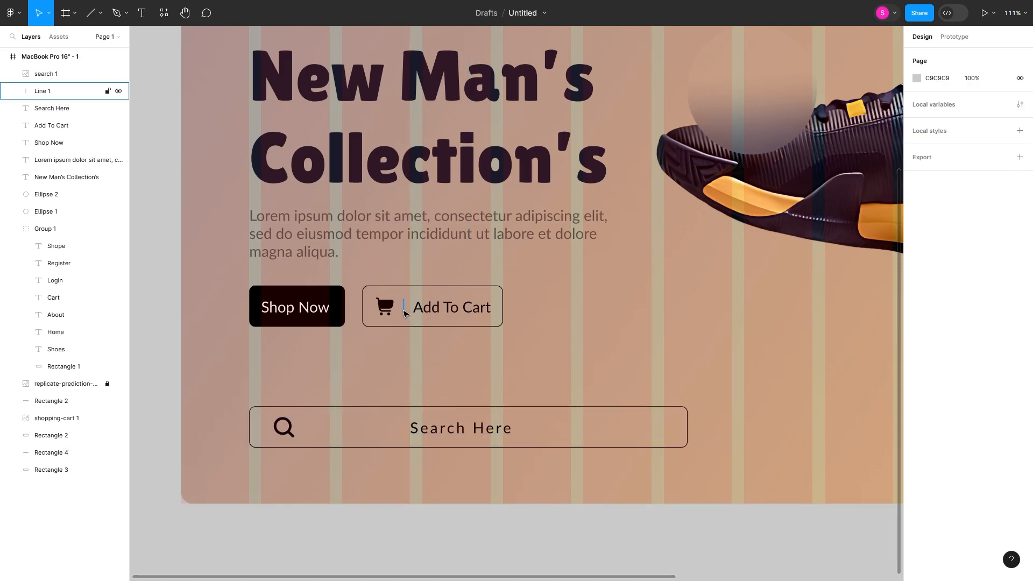
- Copy the vertical divider line beside the search icon and align the Search Here text with the search box on their vertical centres
{"action": "left_click_drag", "start_coordinate": [406, 315], "coordinate": [322, 431]}
{"action": "left_click", "coordinate": [341, 467]}
{"action": "left_click", "coordinate": [475, 434]}
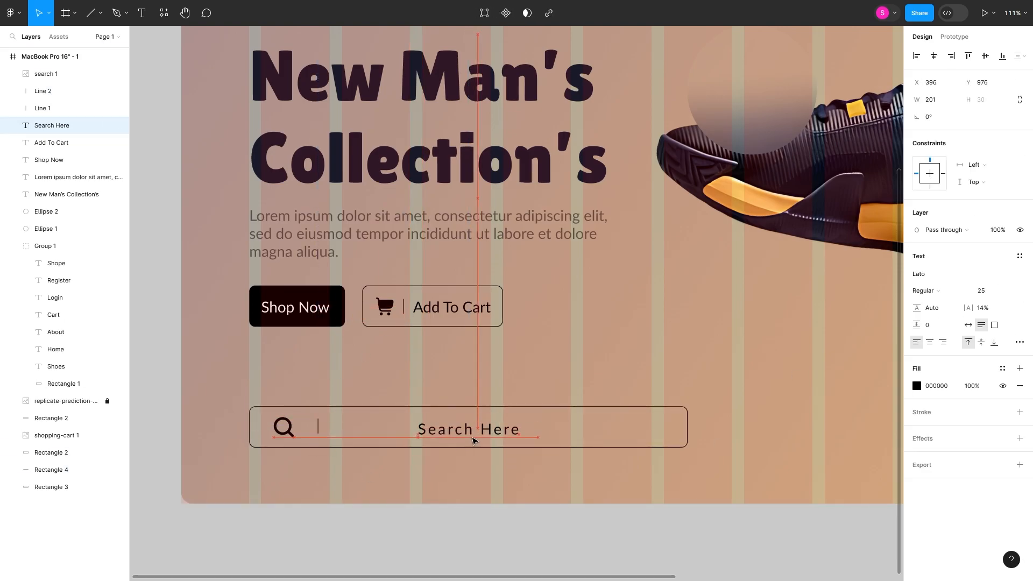
{"action": "left_click", "coordinate": [475, 447], "text": "shift"}
{"action": "left_click", "coordinate": [986, 56]}
{"action": "left_click", "coordinate": [345, 476]}
- Align the search icon and the copied divider line with the search box on their vertical centres
{"action": "left_click", "coordinate": [285, 428]}
{"action": "left_click", "coordinate": [318, 427], "text": "shift"}
{"action": "left_click", "coordinate": [345, 447], "text": "shift"}
{"action": "left_click", "coordinate": [985, 56]}
{"action": "left_click", "coordinate": [553, 484]}
- Narrow the search box to a width of 605
{"action": "scroll", "coordinate": [560, 493], "scroll_direction": "down", "scroll_amount": 2}
{"action": "scroll", "coordinate": [482, 487], "scroll_direction": "right", "scroll_amount": 3}
{"action": "left_click", "coordinate": [509, 452]}
{"action": "left_click_drag", "start_coordinate": [510, 449], "coordinate": [485, 449]}
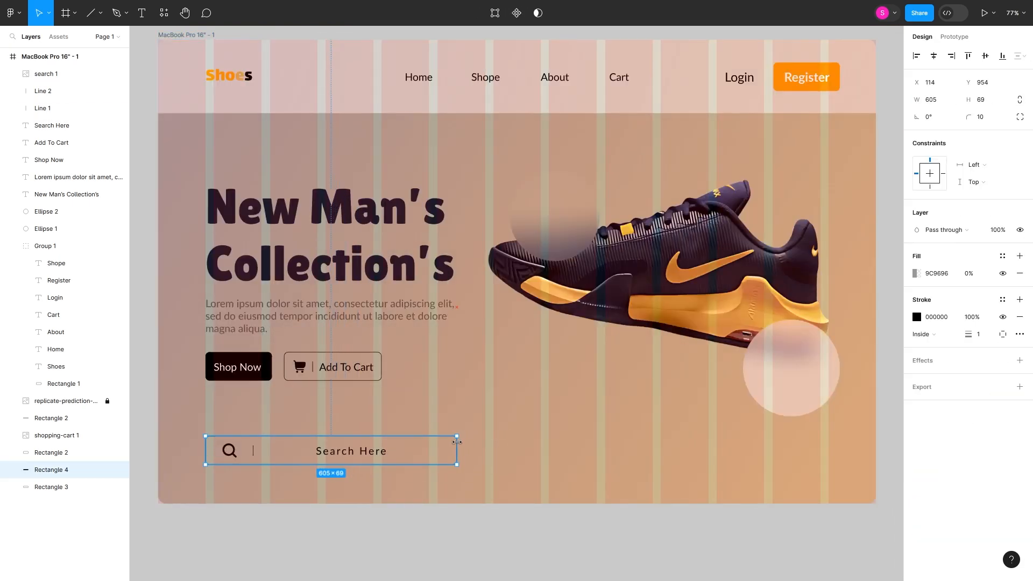
- Centre the Search Here text horizontally in the search box and shift it slightly away from the divider line
{"action": "left_click", "coordinate": [385, 446], "text": "shift"}
{"action": "left_click", "coordinate": [934, 56]}
{"action": "left_click", "coordinate": [401, 476]}
{"action": "left_click_drag", "start_coordinate": [326, 453], "coordinate": [342, 456]}
{"action": "left_click", "coordinate": [302, 464], "text": "shift"}
{"action": "left_click", "coordinate": [271, 520]}
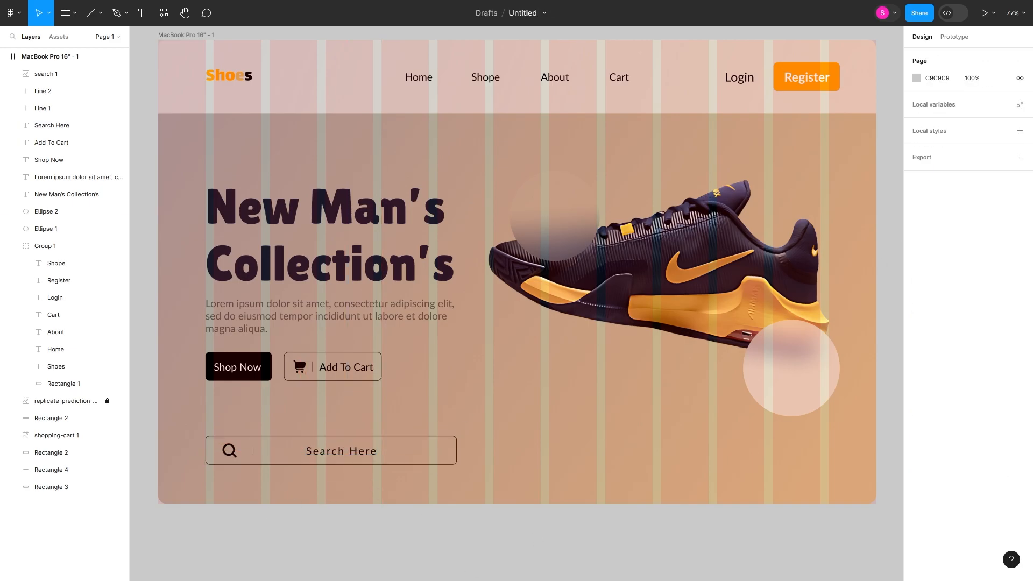
- Shrink the Instagram and Facebook images to small icons and place them in the same row beside the search box
{"action": "left_click", "coordinate": [677, 470]}
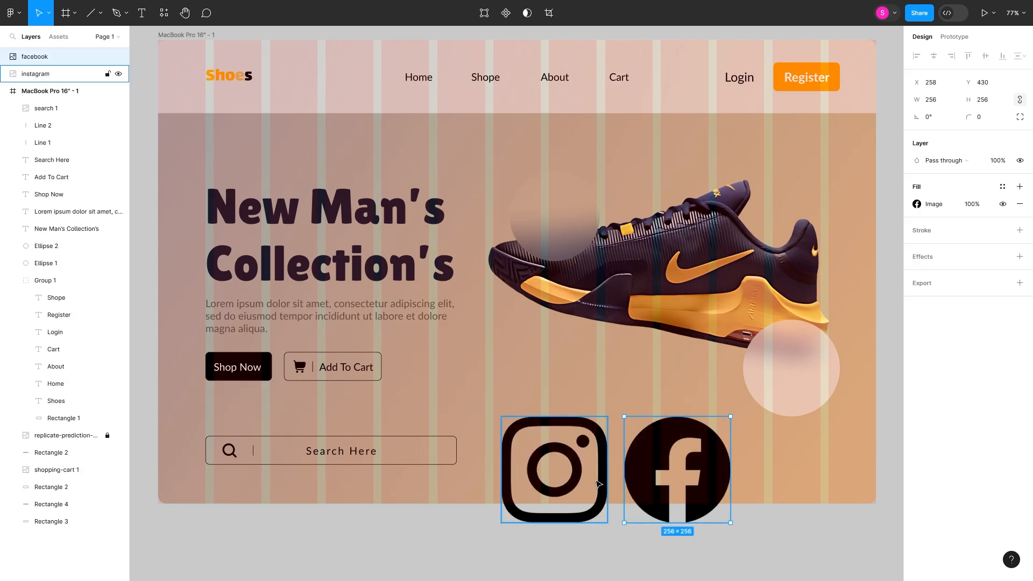
{"action": "left_click", "coordinate": [554, 470], "text": "shift"}
{"action": "left_click_drag", "start_coordinate": [730, 524], "coordinate": [801, 454]}
{"action": "mouse_move", "coordinate": [601, 454]}
{"action": "left_mouse_down"}
{"action": "mouse_move", "coordinate": [612, 452]}
{"action": "mouse_move", "coordinate": [584, 446]}
{"action": "left_mouse_up"}
{"action": "left_click", "coordinate": [617, 467]}
- Group the Instagram and Facebook icons
{"action": "right_click", "coordinate": [525, 451]}
{"action": "left_click", "coordinate": [571, 370]}
{"action": "right_click", "coordinate": [546, 457]}
{"action": "left_click", "coordinate": [577, 371]}
{"action": "left_click", "coordinate": [652, 505]}
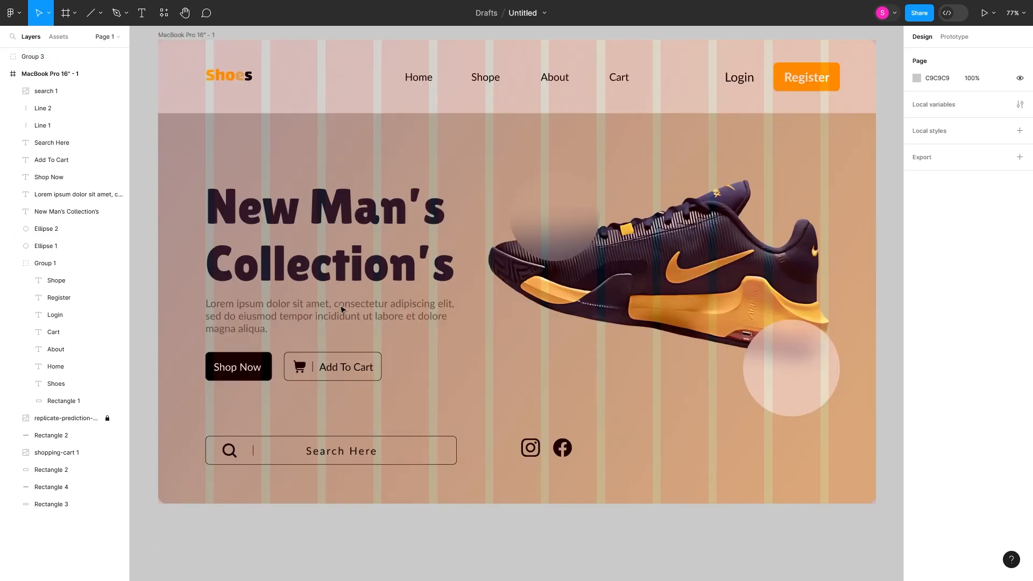
- Hide the layout grid of the MacBook Pro 16" - 1 frame
{"action": "left_click", "coordinate": [165, 47]}
{"action": "left_click", "coordinate": [172, 36]}
{"action": "left_click", "coordinate": [1003, 222]}
{"action": "left_click", "coordinate": [648, 480]}
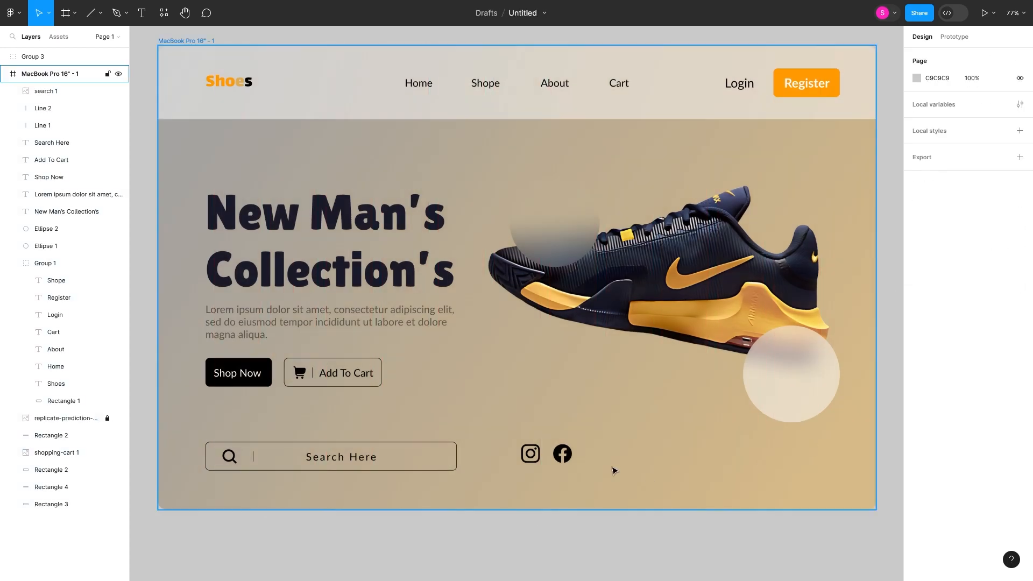
- Delete the translucent background rectangle behind the header
{"action": "scroll", "coordinate": [613, 491], "scroll_direction": "down", "scroll_amount": 2}
{"action": "left_click", "coordinate": [409, 144]}
{"action": "left_click_drag", "start_coordinate": [408, 144], "coordinate": [321, 491]}
{"action": "key", "text": "Delete"}
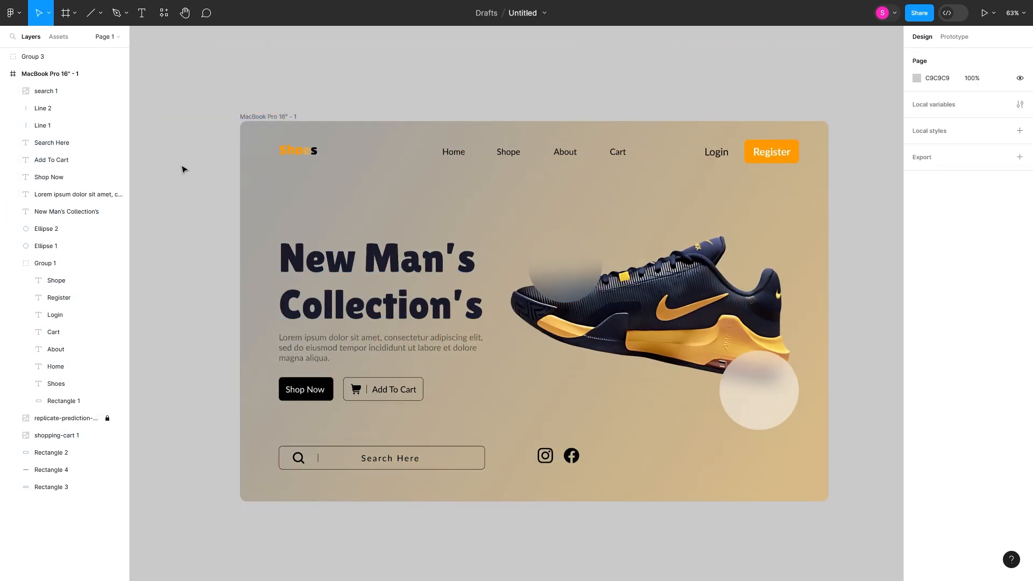
- Draw a 1728-wide horizontal line below the header at Y 174 and give it a light stroke colour
{"action": "key", "text": "l"}
{"action": "left_click_drag", "start_coordinate": [247, 187], "coordinate": [828, 186]}
{"action": "left_click", "coordinate": [917, 299]}
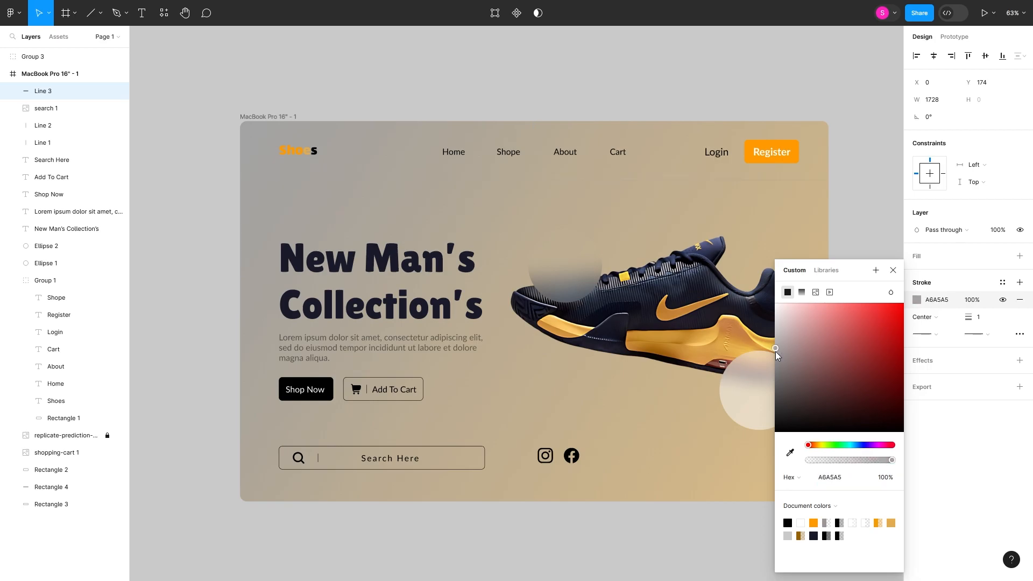
{"action": "left_click", "coordinate": [854, 196]}
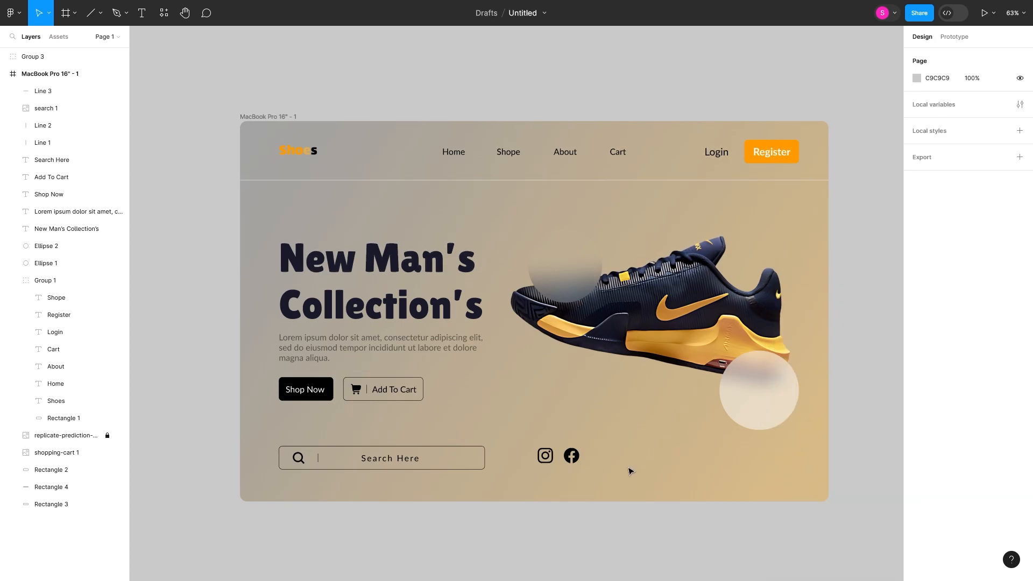
- Move the Shop Now and Add To Cart buttons slightly down, away from the paragraph, and undo the trial moves in the search box row
{"action": "left_click_drag", "start_coordinate": [608, 488], "coordinate": [240, 429]}
{"action": "left_click_drag", "start_coordinate": [528, 456], "coordinate": [479, 437]}
{"action": "scroll", "coordinate": [283, 455], "scroll_direction": "up", "scroll_amount": 5}
{"action": "key", "text": "Right"}
{"action": "left_click", "coordinate": [286, 452]}
{"action": "scroll", "coordinate": [332, 479], "scroll_direction": "down", "scroll_amount": 6}
{"action": "left_click_drag", "start_coordinate": [557, 477], "coordinate": [333, 429]}
{"action": "key", "text": "ctrl+z"}
{"action": "key", "text": "ctrl+z"}
{"action": "key", "text": "ctrl+z"}
{"action": "key", "text": "ctrl+z"}
{"action": "key", "text": "ctrl+z"}
{"action": "key", "text": "ctrl+shift+z"}
{"action": "key", "text": "ctrl+shift+z"}
{"action": "key", "text": "ctrl+z"}
{"action": "key", "text": "ctrl+z"}
{"action": "left_click", "coordinate": [241, 421]}
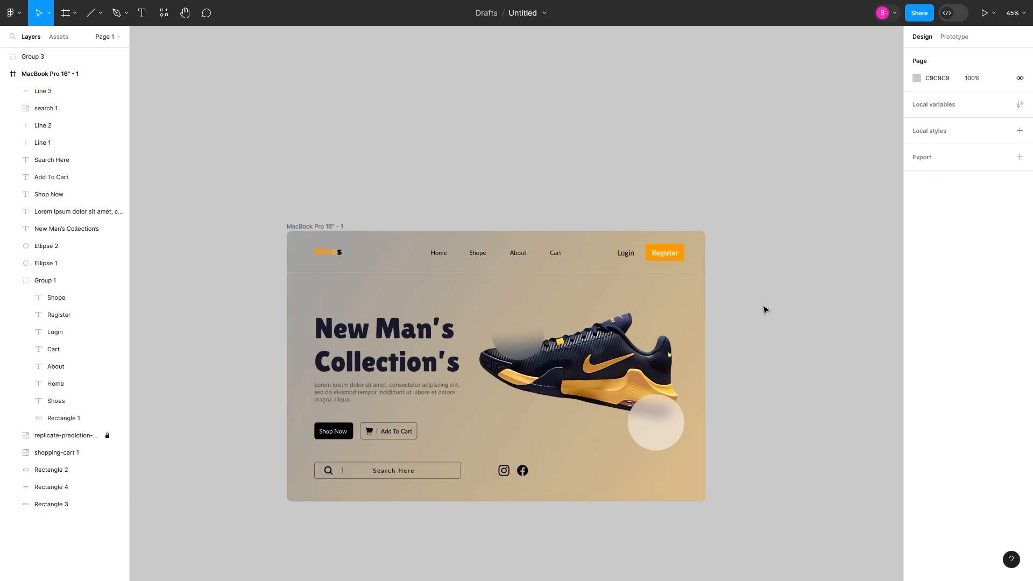
- Draw a flat ellipse of about 626 × 66 under the shoe, rotate it about -11.72° along the sole and send it to the back
{"action": "scroll", "coordinate": [535, 401], "scroll_direction": "up", "scroll_amount": 5}
{"action": "mouse_move", "coordinate": [245, 193]}
{"action": "left_mouse_down"}
{"action": "mouse_move", "coordinate": [632, 350]}
{"action": "mouse_move", "coordinate": [648, 309]}
{"action": "mouse_move", "coordinate": [574, 297]}
{"action": "left_mouse_up"}
{"action": "scroll", "coordinate": [784, 339], "scroll_direction": "down", "scroll_amount": 3}
{"action": "left_click_drag", "start_coordinate": [676, 342], "coordinate": [680, 320]}
{"action": "left_click_drag", "start_coordinate": [788, 329], "coordinate": [798, 331]}
{"action": "left_click_drag", "start_coordinate": [748, 328], "coordinate": [754, 330]}
{"action": "key", "text": "["}
- Fill the ellipse under the shoe with 000000 at 50% opacity
{"action": "left_click", "coordinate": [917, 273]}
{"action": "type", "text": "000000"}
{"action": "left_click", "coordinate": [972, 273]}
{"action": "type", "text": "50"}
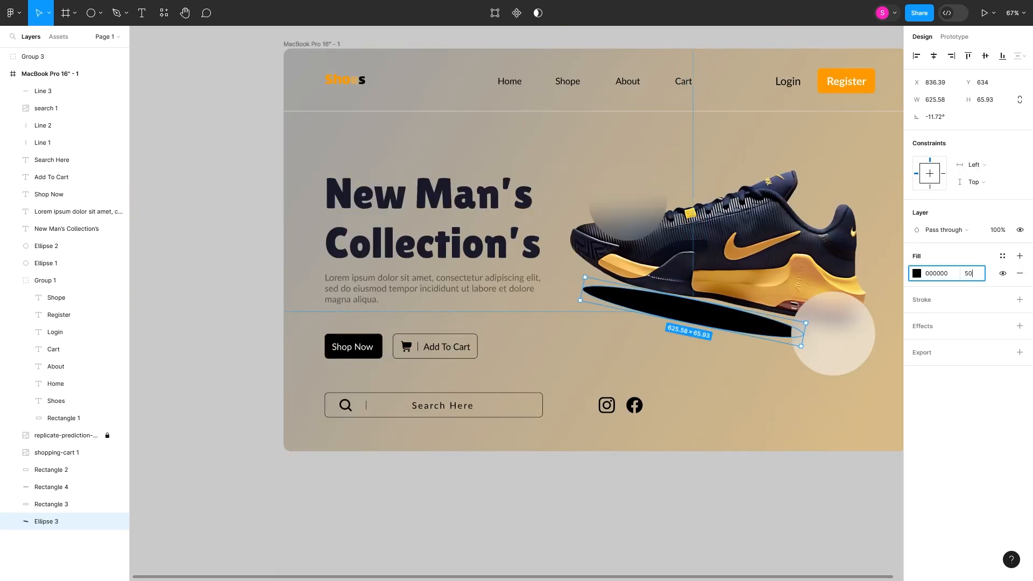
- Add a layer blur to the ellipse, raise its strength, and set the fill opacity to 43%
{"action": "left_click", "coordinate": [1020, 328]}
{"action": "left_click", "coordinate": [955, 343]}
{"action": "left_click", "coordinate": [976, 375]}
{"action": "left_click", "coordinate": [917, 343]}
{"action": "left_click_drag", "start_coordinate": [790, 371], "coordinate": [895, 384]}
{"action": "left_click", "coordinate": [972, 273]}
{"action": "type", "text": "43"}
{"action": "left_click", "coordinate": [956, 343]}
{"action": "left_click", "coordinate": [942, 331]}
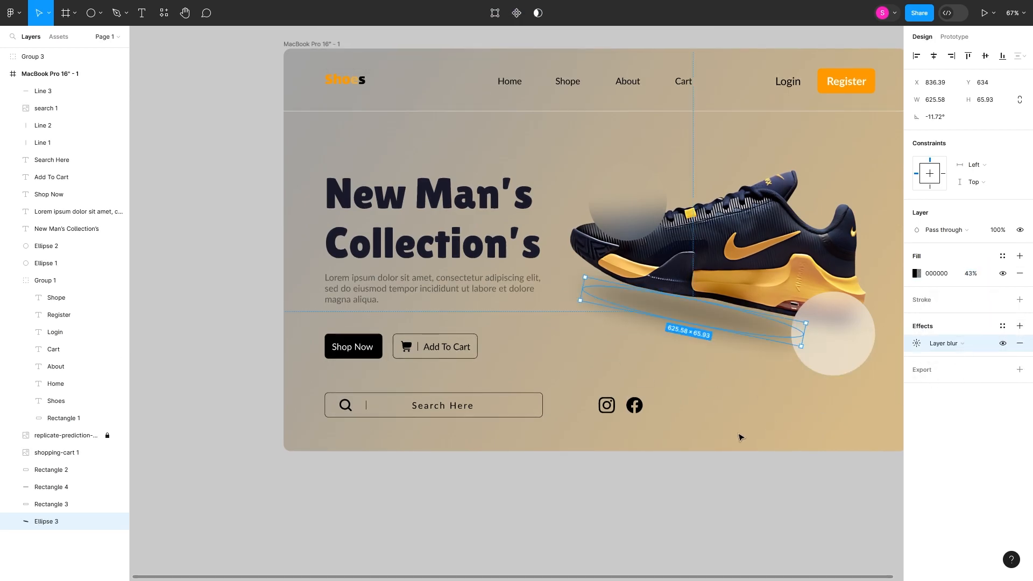
- Readjust the blur strength of the ellipse shadow and shift it slightly toward the shoe's heel
{"action": "left_click", "coordinate": [917, 343]}
{"action": "left_click_drag", "start_coordinate": [789, 371], "coordinate": [878, 370]}
{"action": "left_click_drag", "start_coordinate": [693, 324], "coordinate": [703, 321]}
{"action": "left_click", "coordinate": [736, 412]}
{"action": "scroll", "coordinate": [736, 411], "scroll_direction": "down", "scroll_amount": 1}
{"action": "scroll", "coordinate": [735, 411], "scroll_direction": "down", "scroll_amount": 3}
{"action": "scroll", "coordinate": [650, 411], "scroll_direction": "right", "scroll_amount": 2}
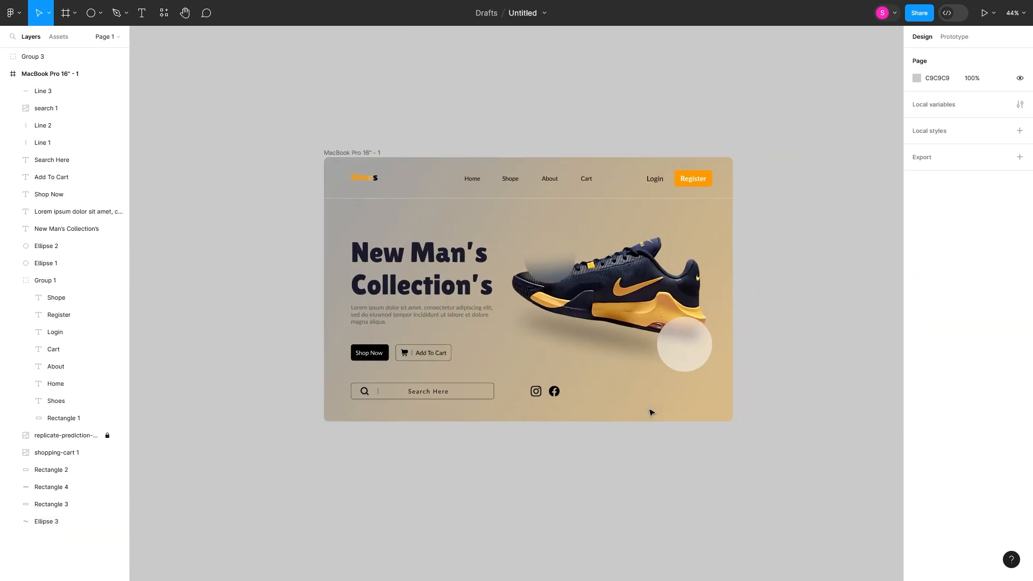